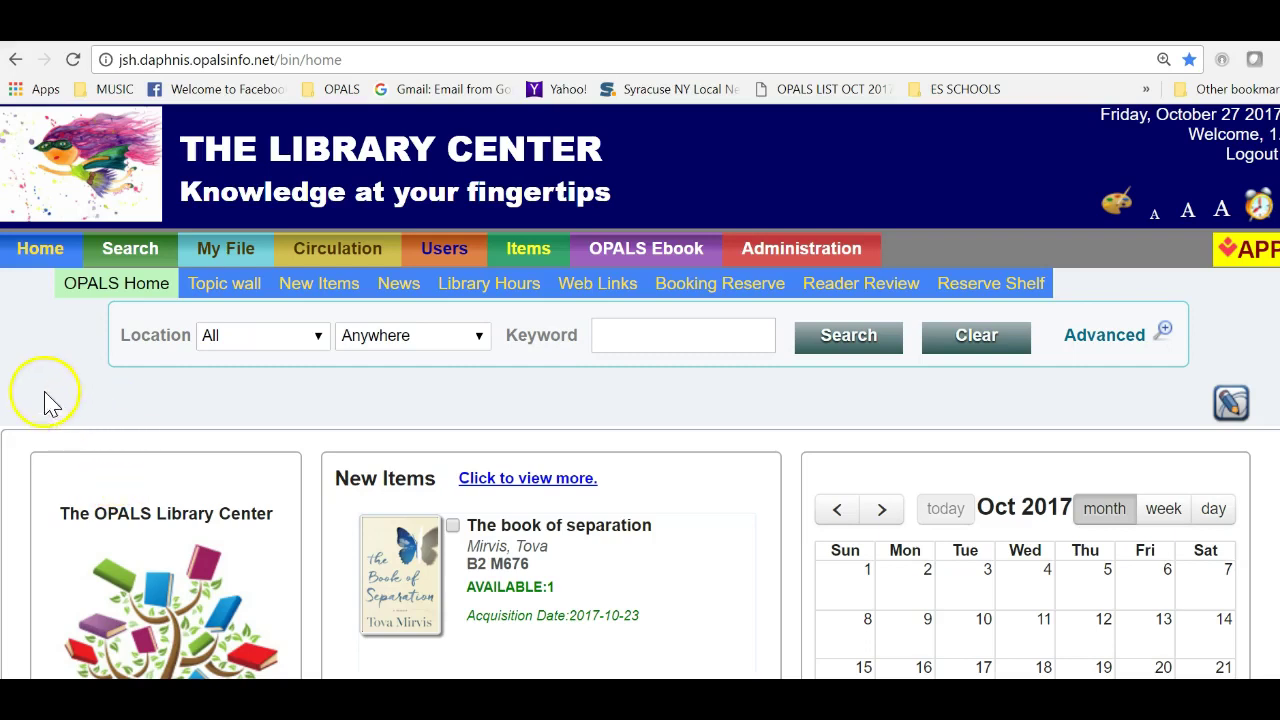
Step: From Reports/Tools, open the 'Delete items from hitlist' tool
mouse_move(826, 240)
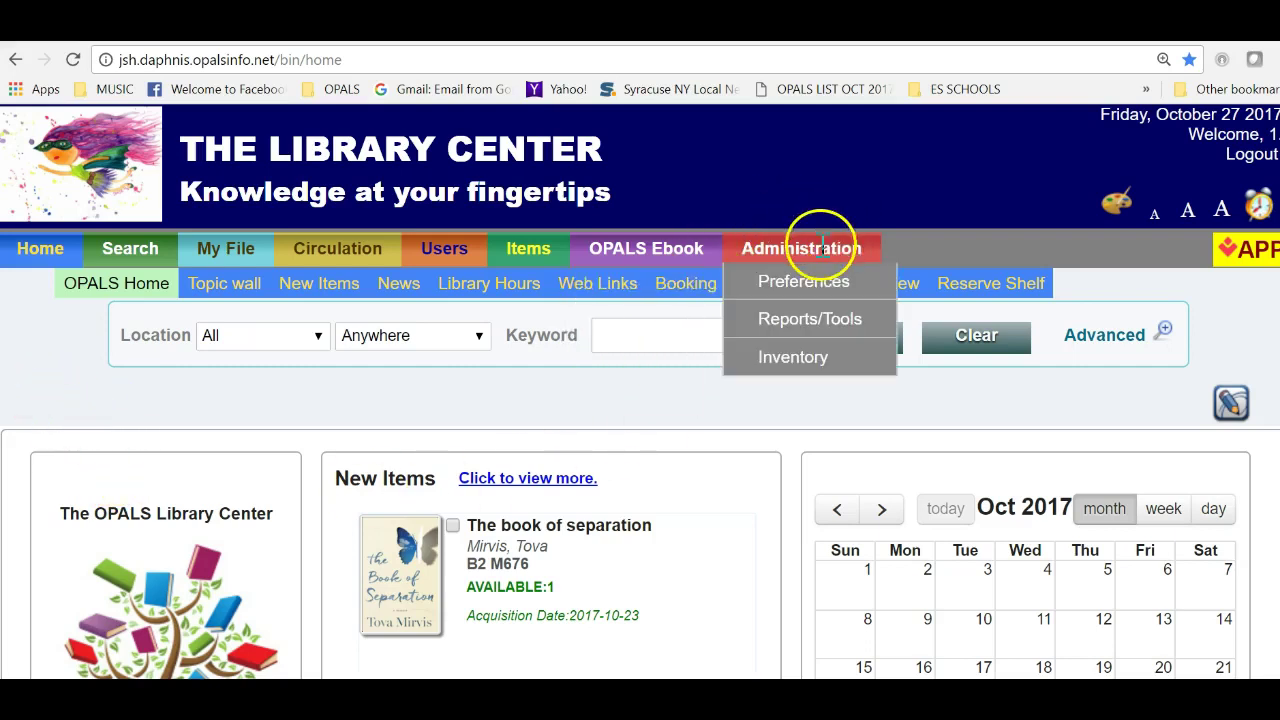
click(816, 334)
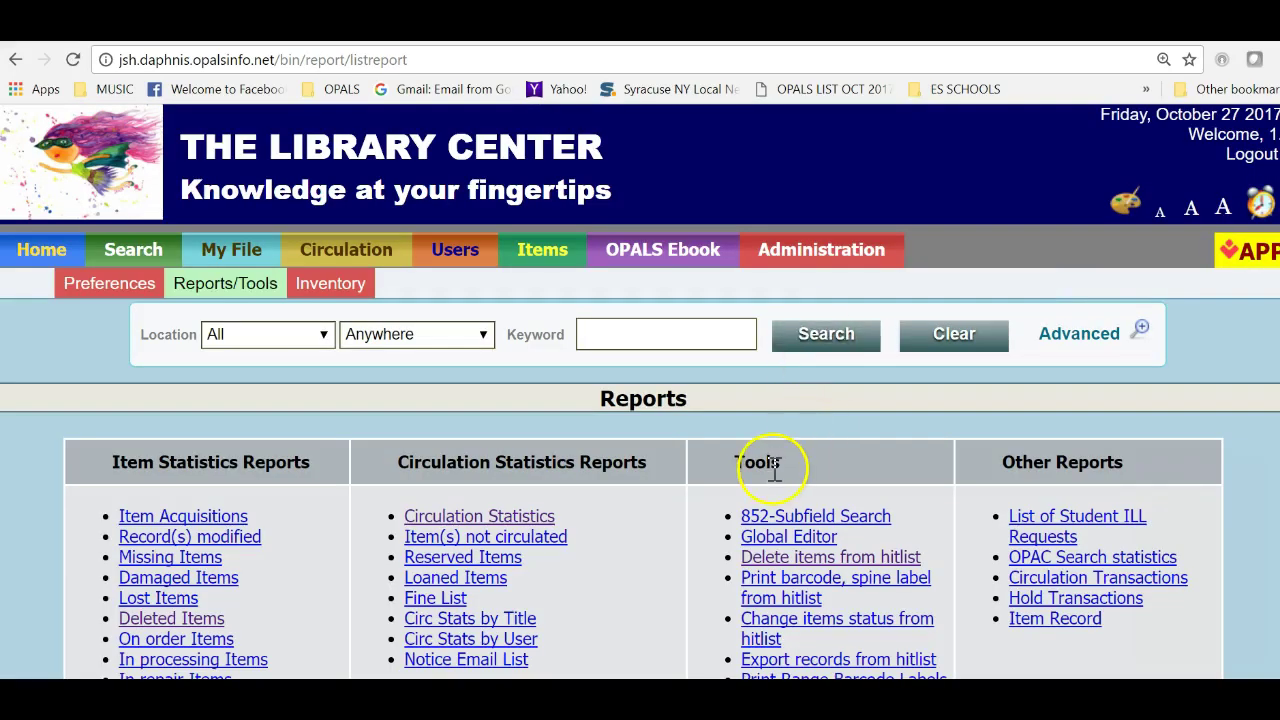
click(788, 560)
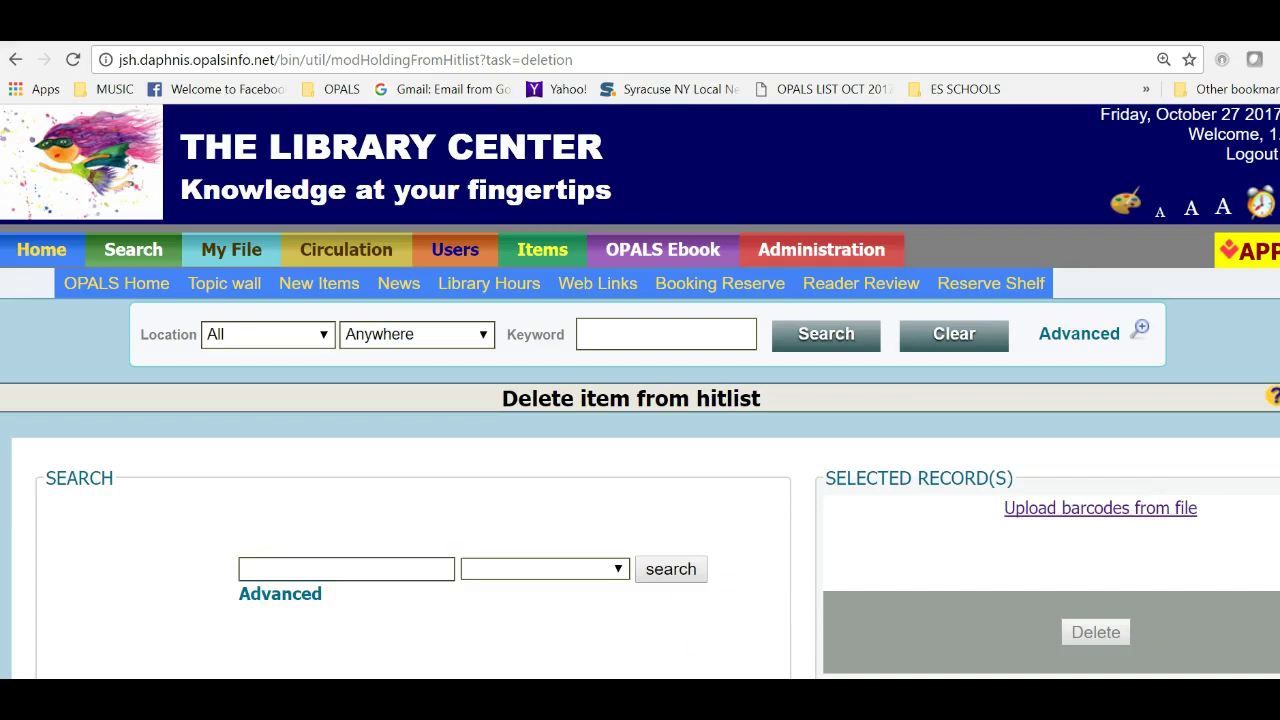
Step: Launch Notepad from Windows Accessories in the Start menu
key(super)
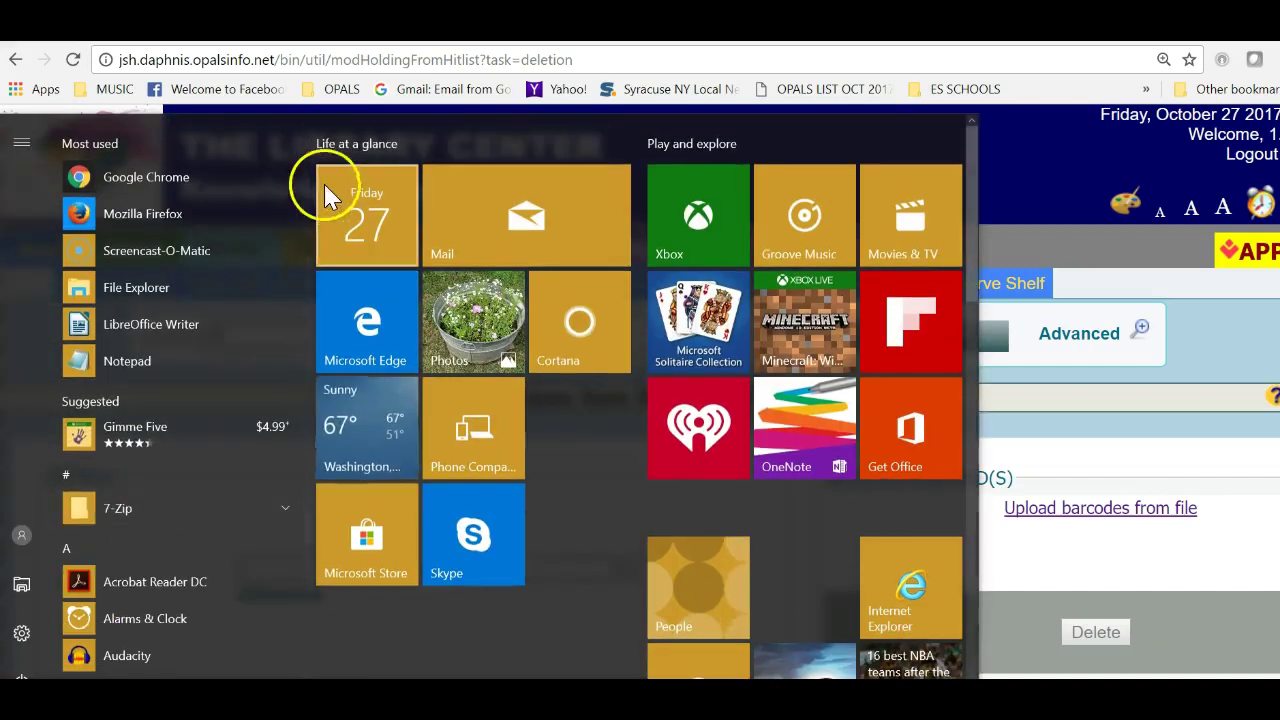
drag(303, 166, 310, 640)
click(135, 360)
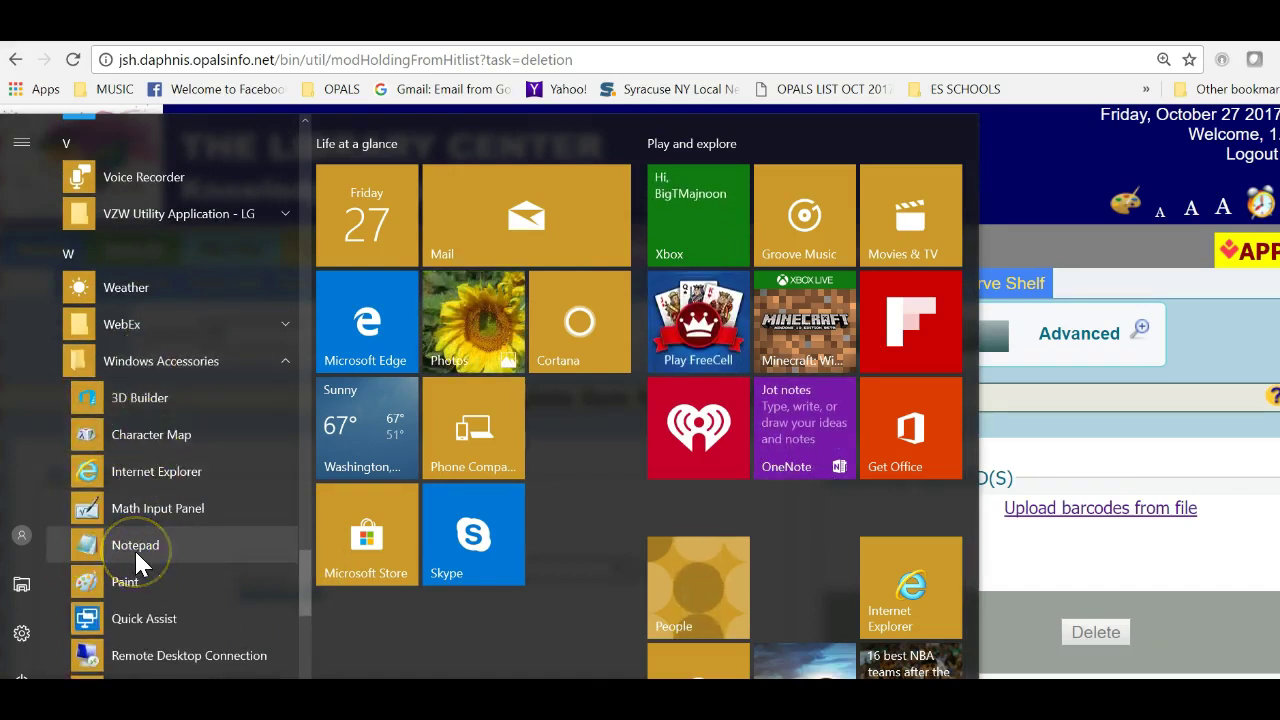
click(1044, 160)
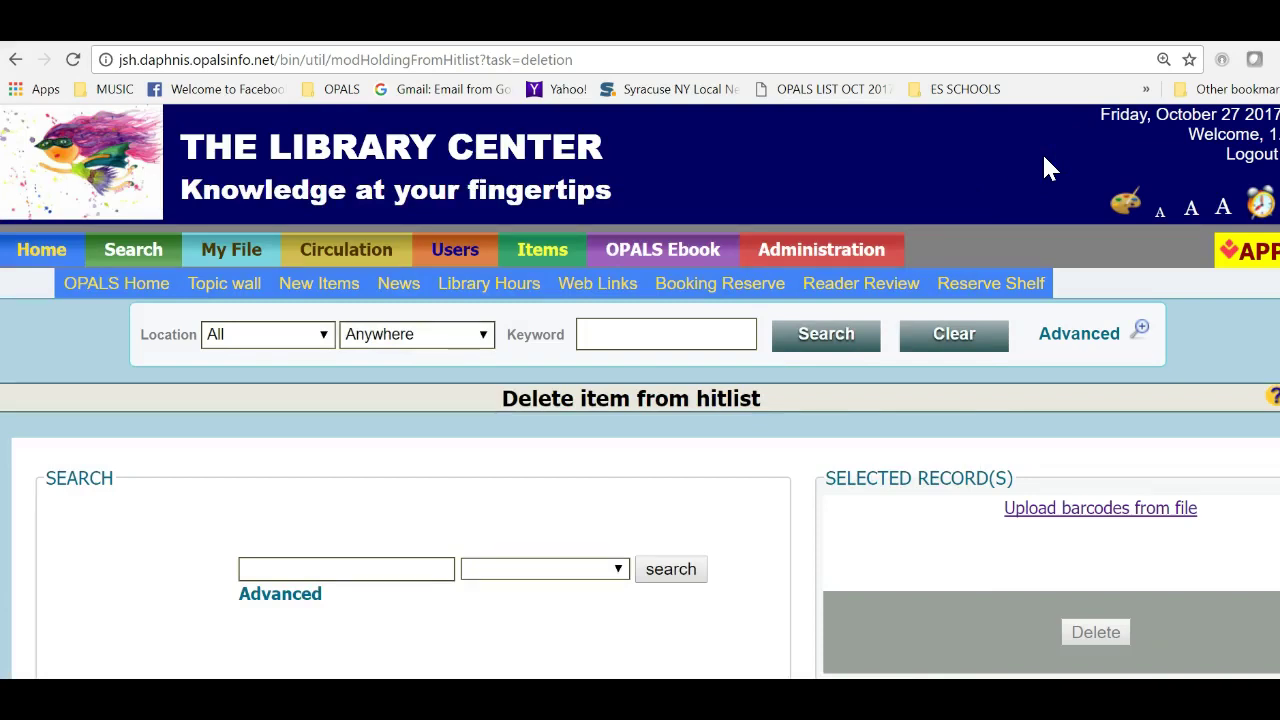
Step: Save the barcode list over the existing WEEDING DELETES OCT 2017 text file in A DELETES FILE
key(alt+Tab)
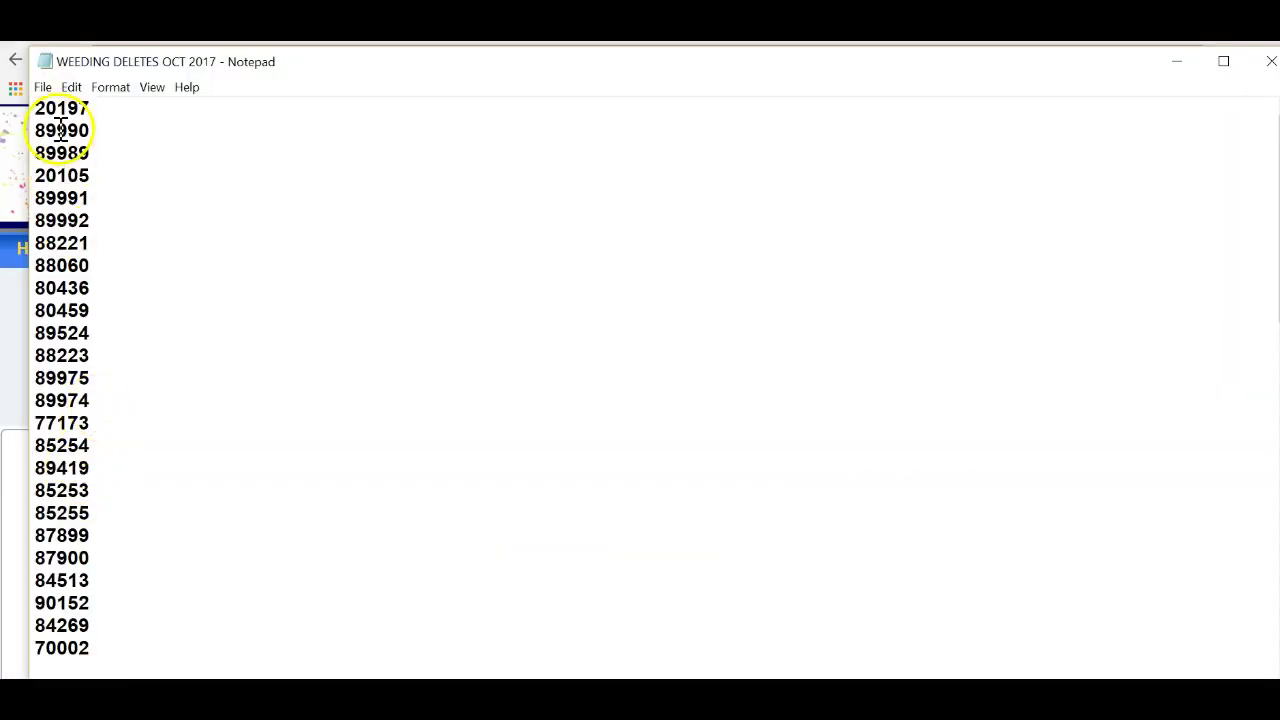
click(43, 88)
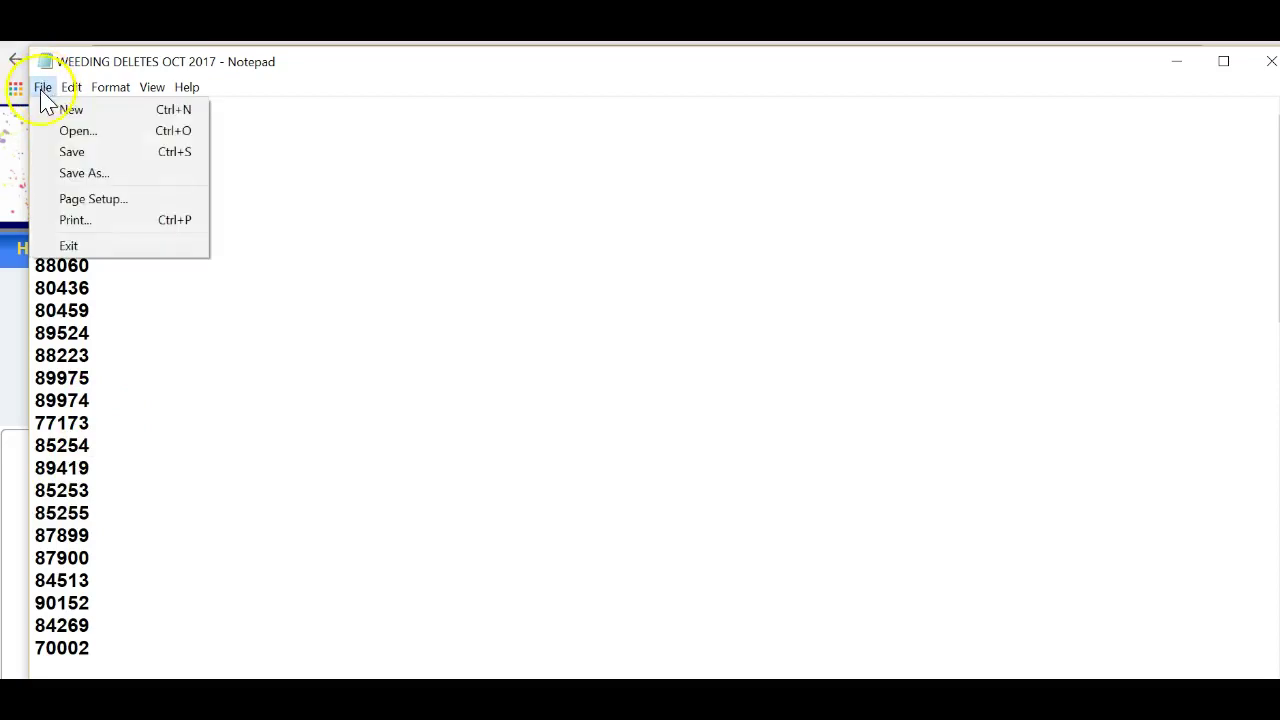
click(66, 175)
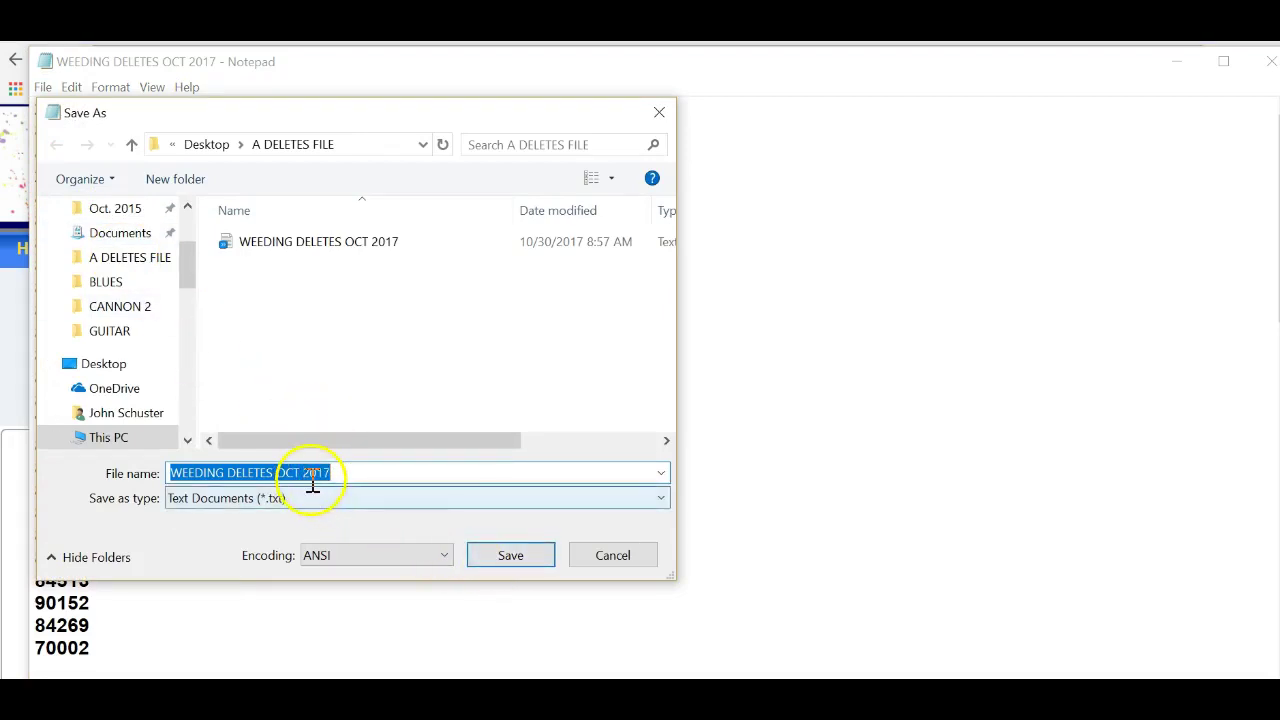
click(519, 563)
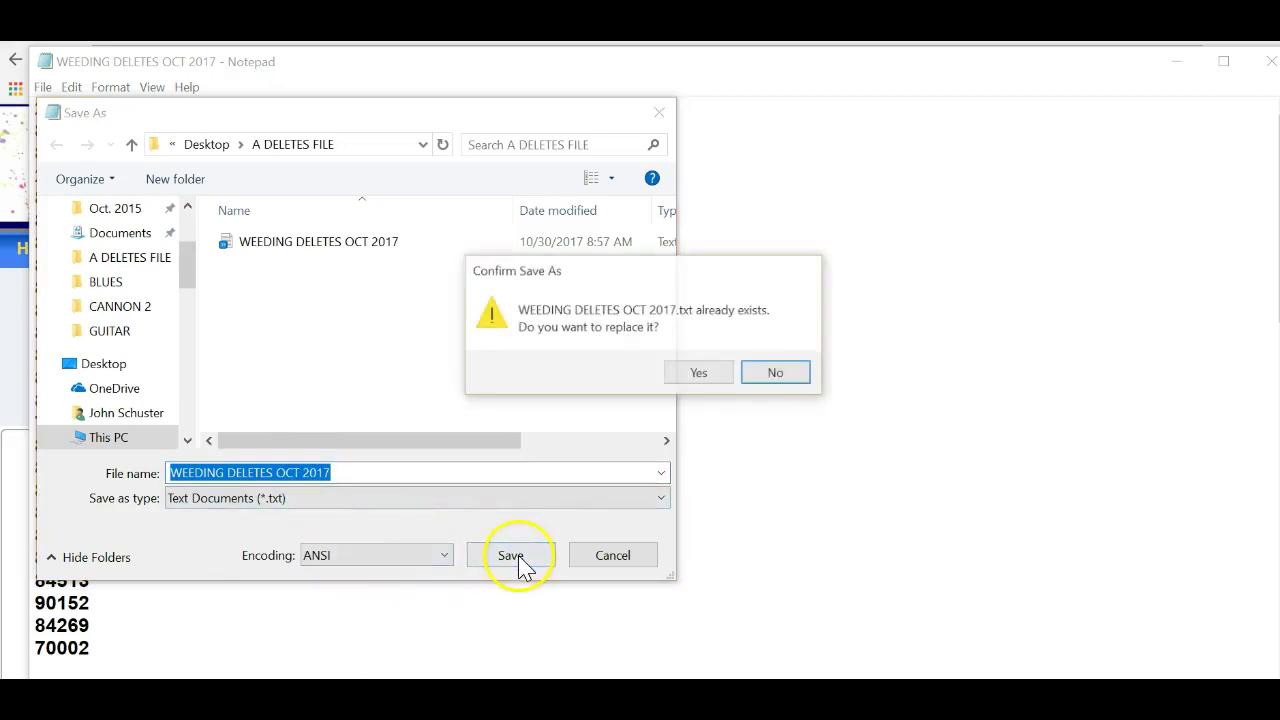
click(688, 374)
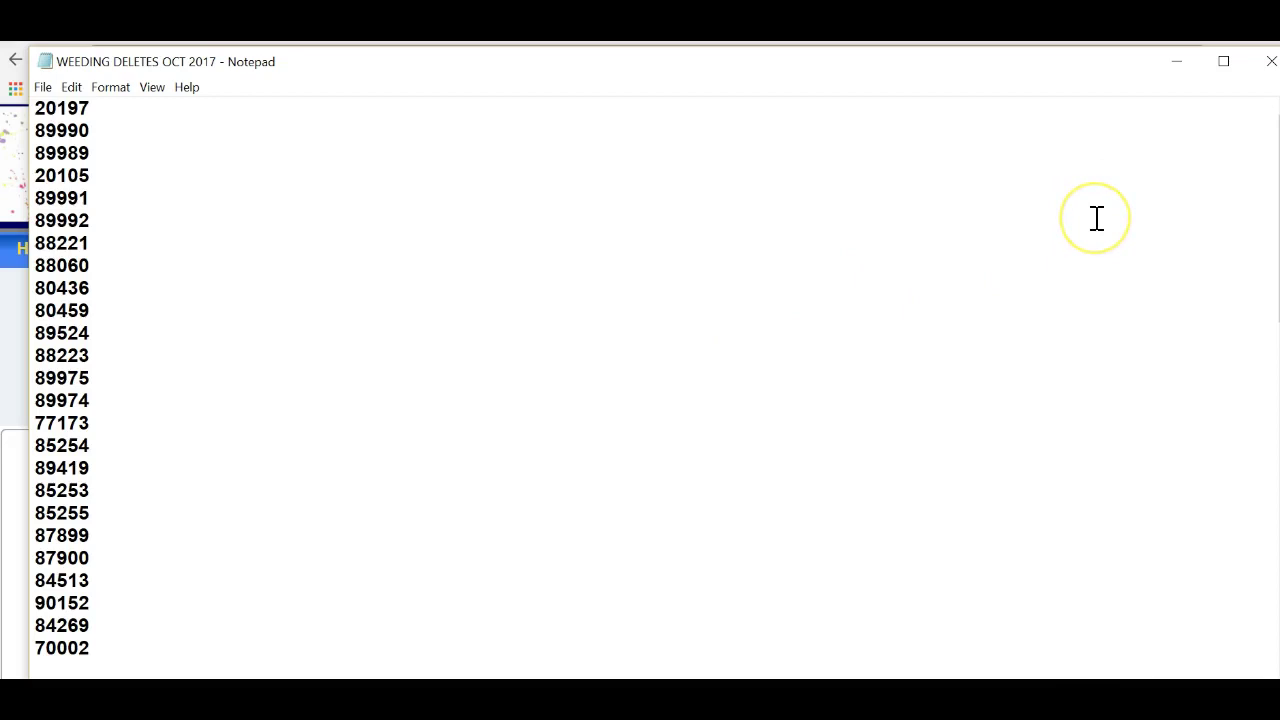
Step: Review the five-digit barcodes, from 20197 down to 80459, then close Notepad
click(846, 300)
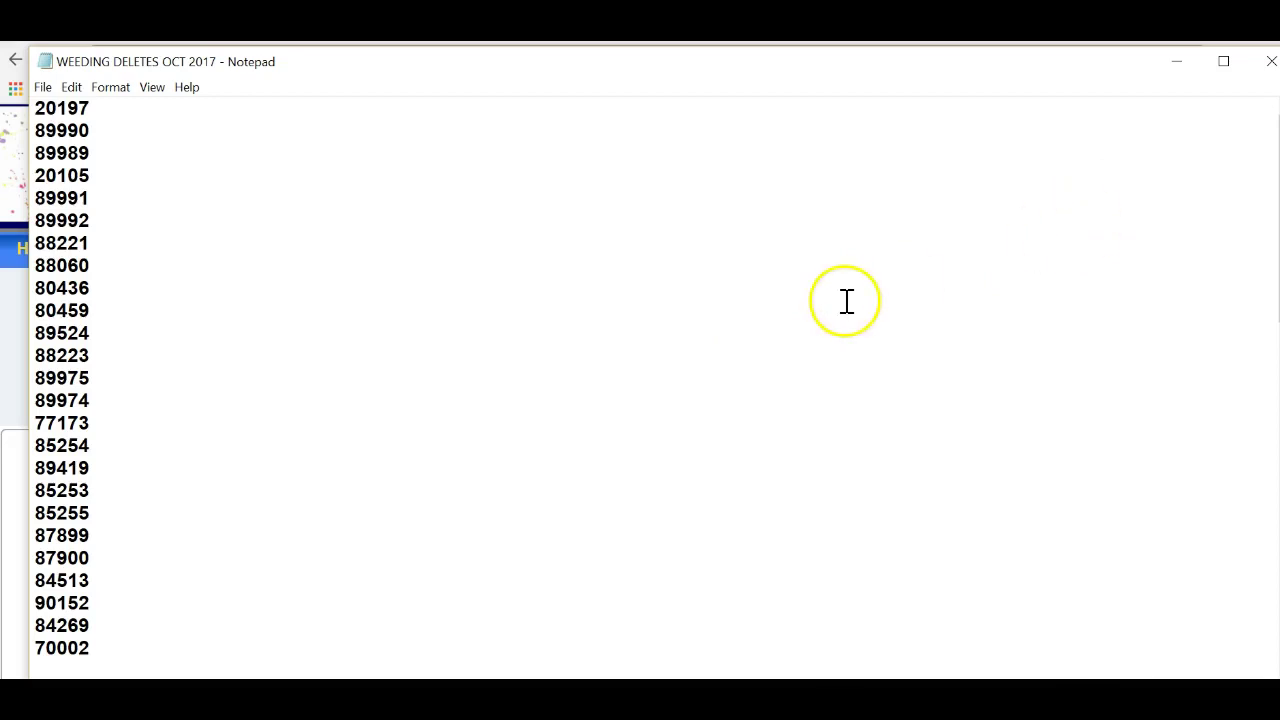
click(836, 311)
click(824, 334)
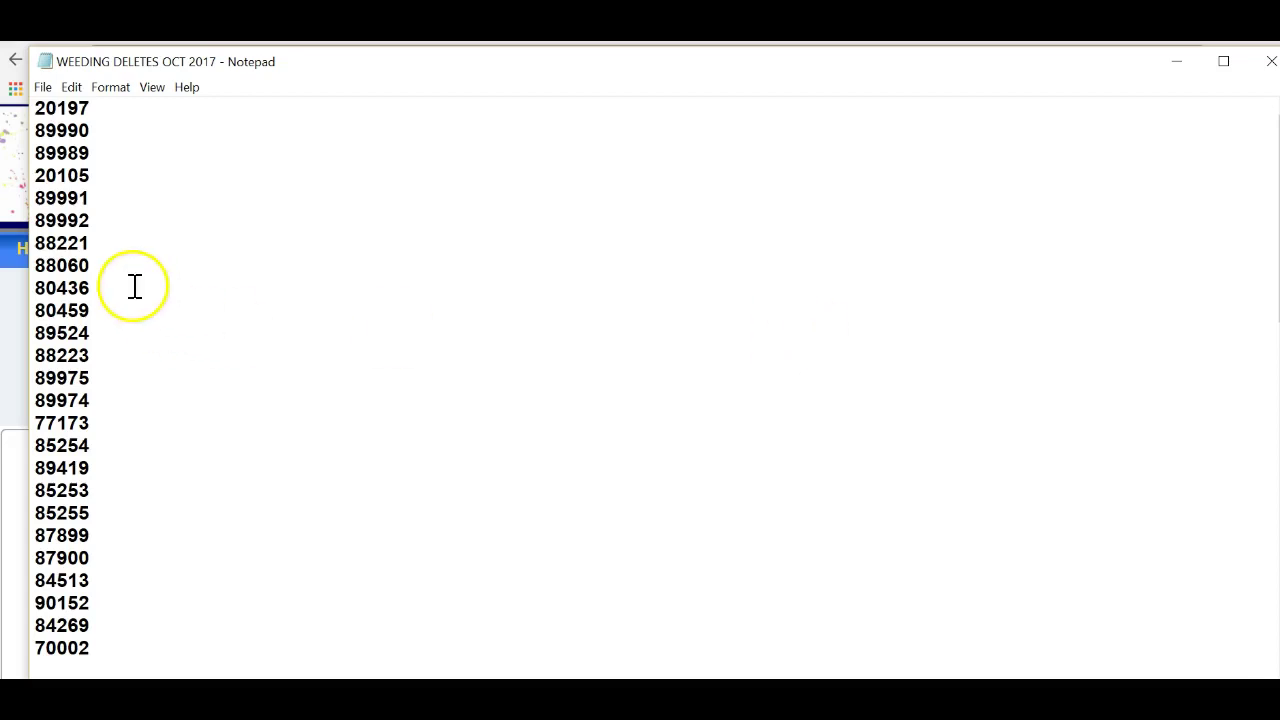
drag(46, 153, 155, 485)
click(157, 489)
key(alt)
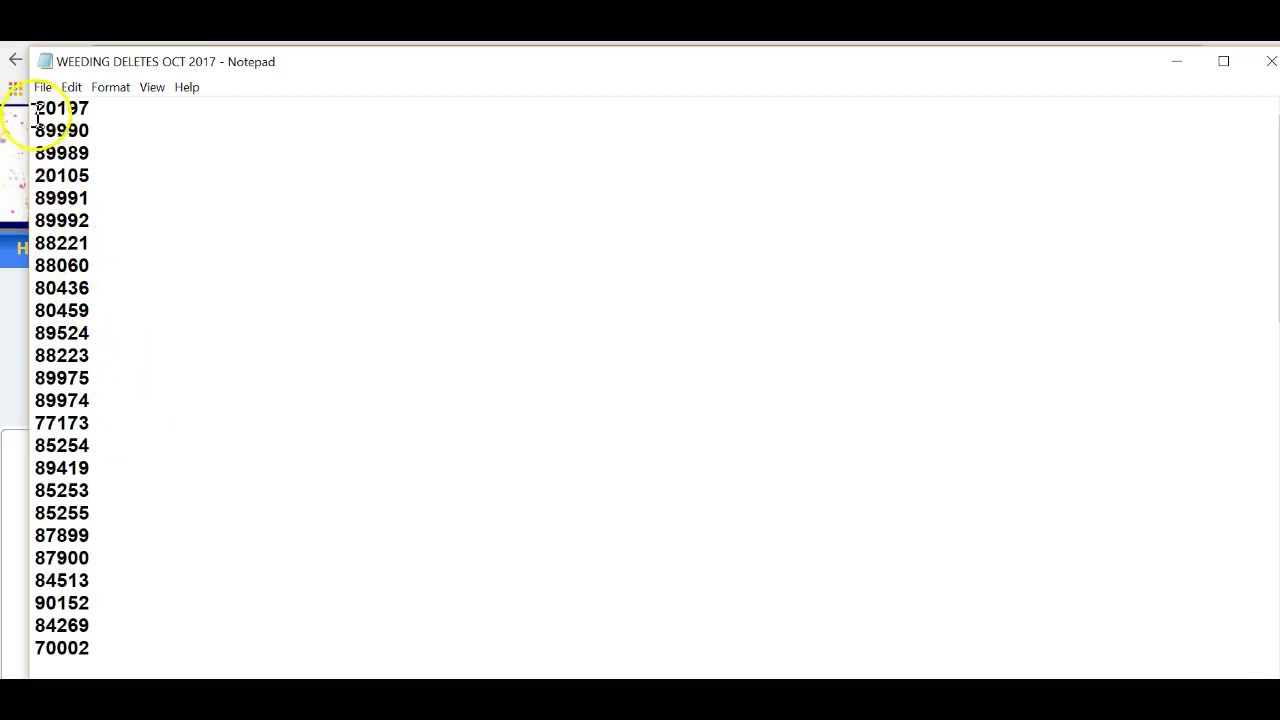
drag(34, 106, 149, 340)
scroll(149, 340, up, 7)
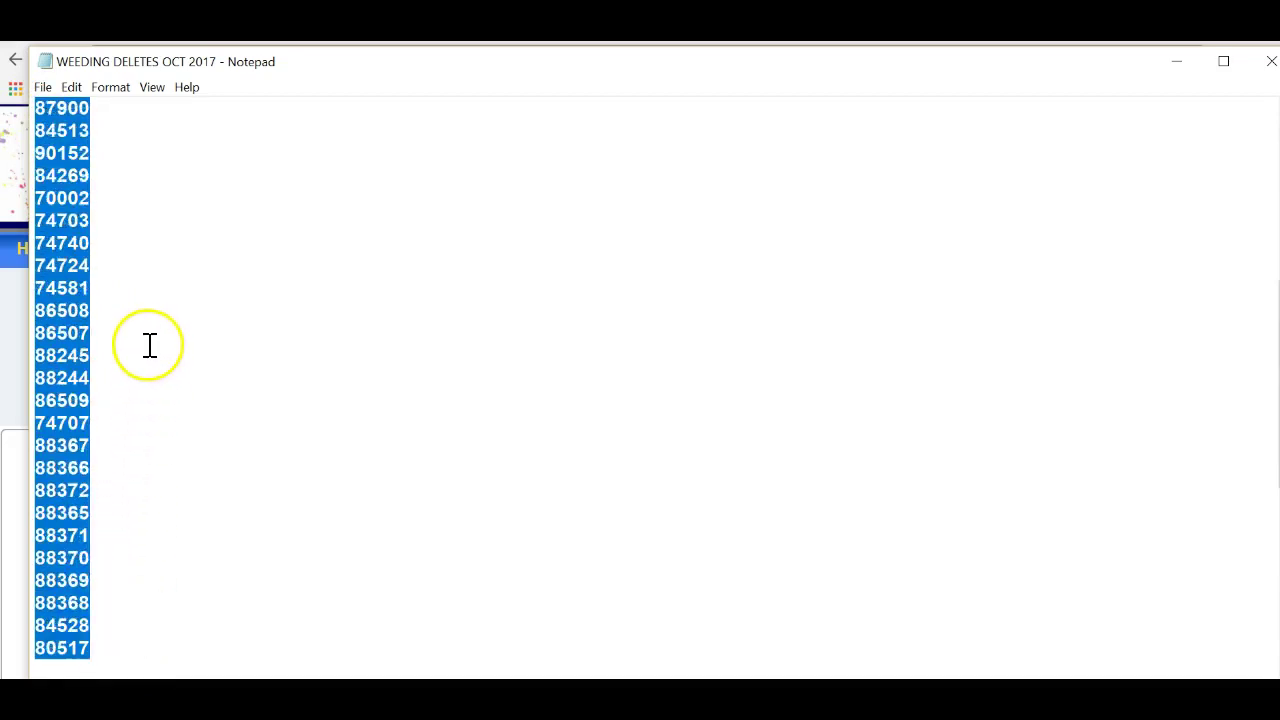
click(186, 354)
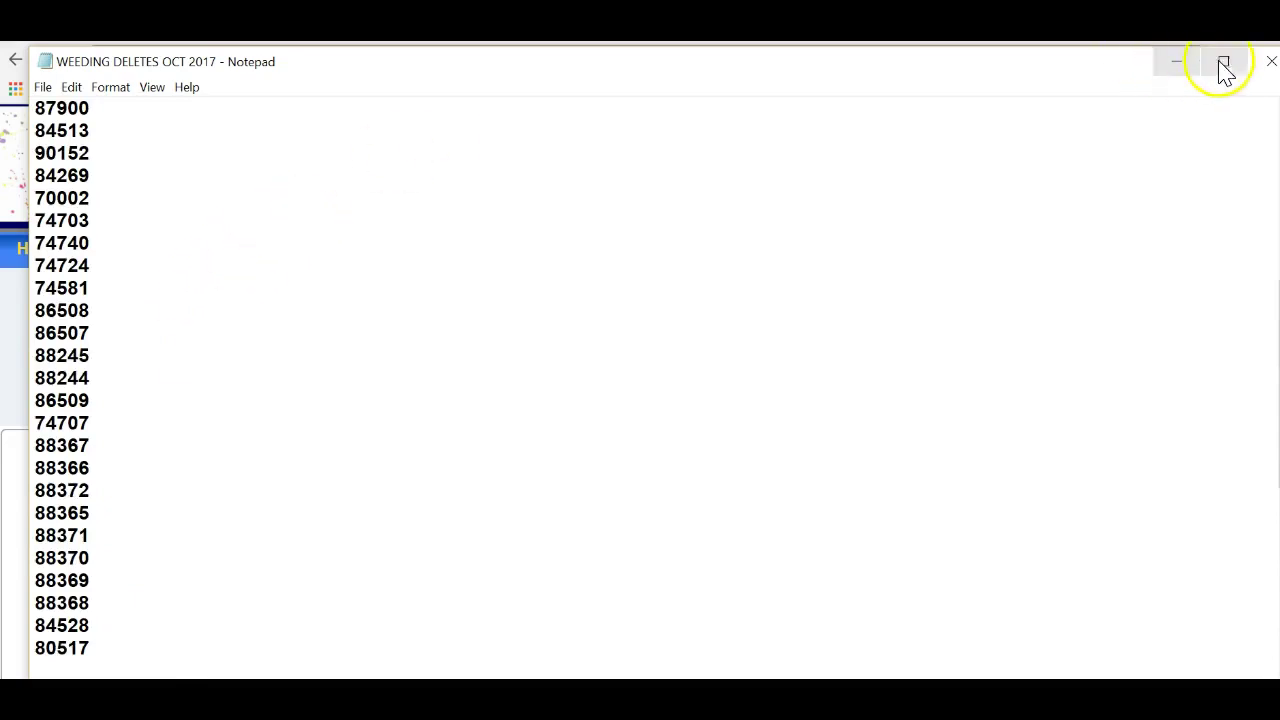
click(1266, 70)
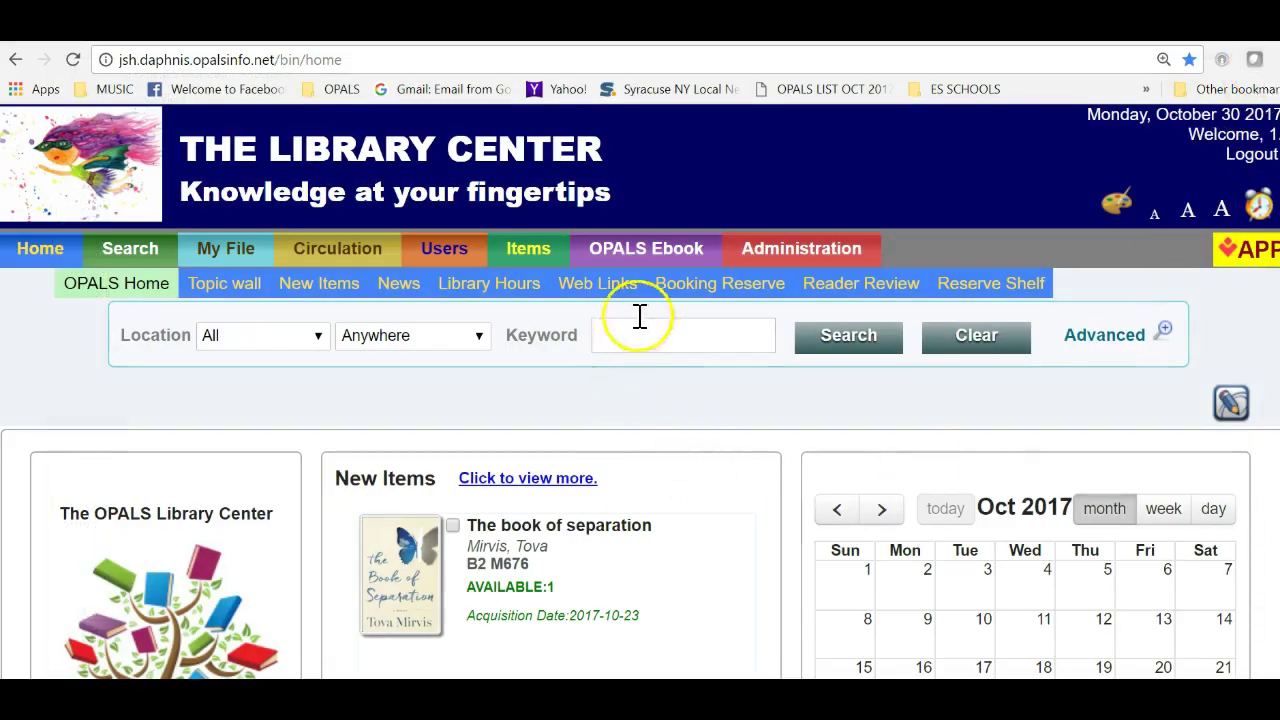
Step: Return to 'Delete items from hitlist' via Administration > Reports/Tools
mouse_move(757, 245)
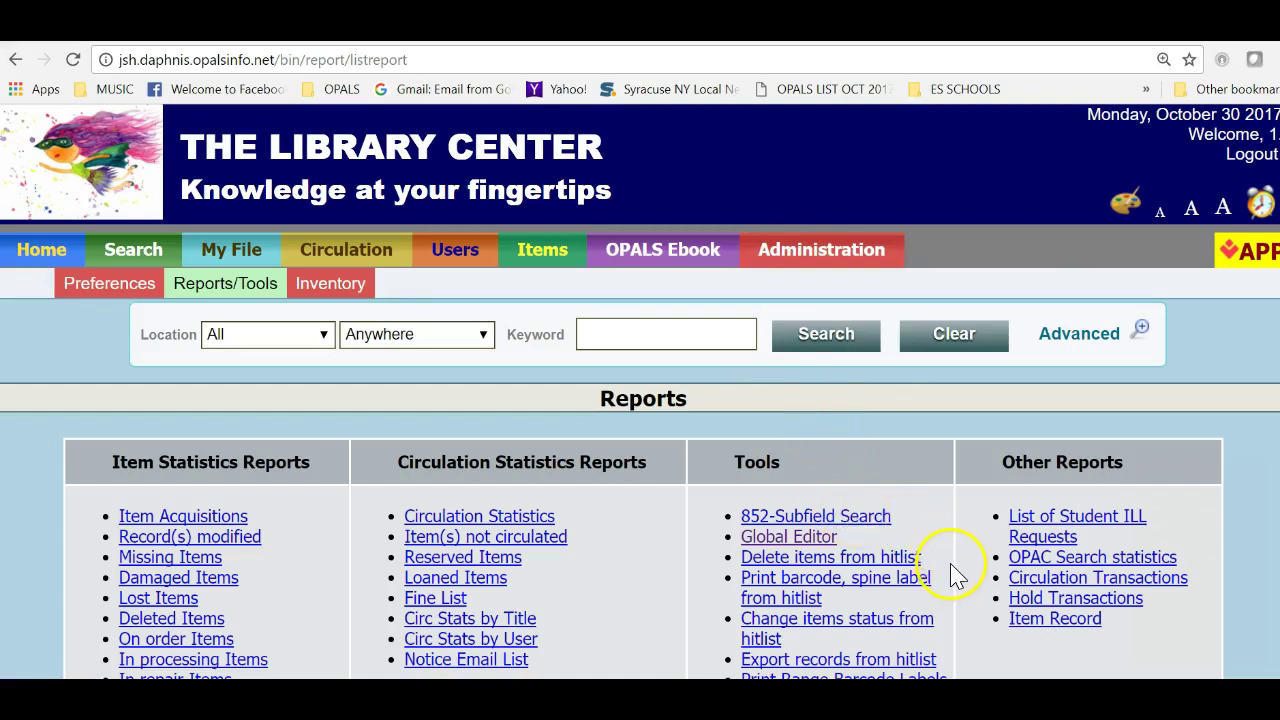
click(897, 560)
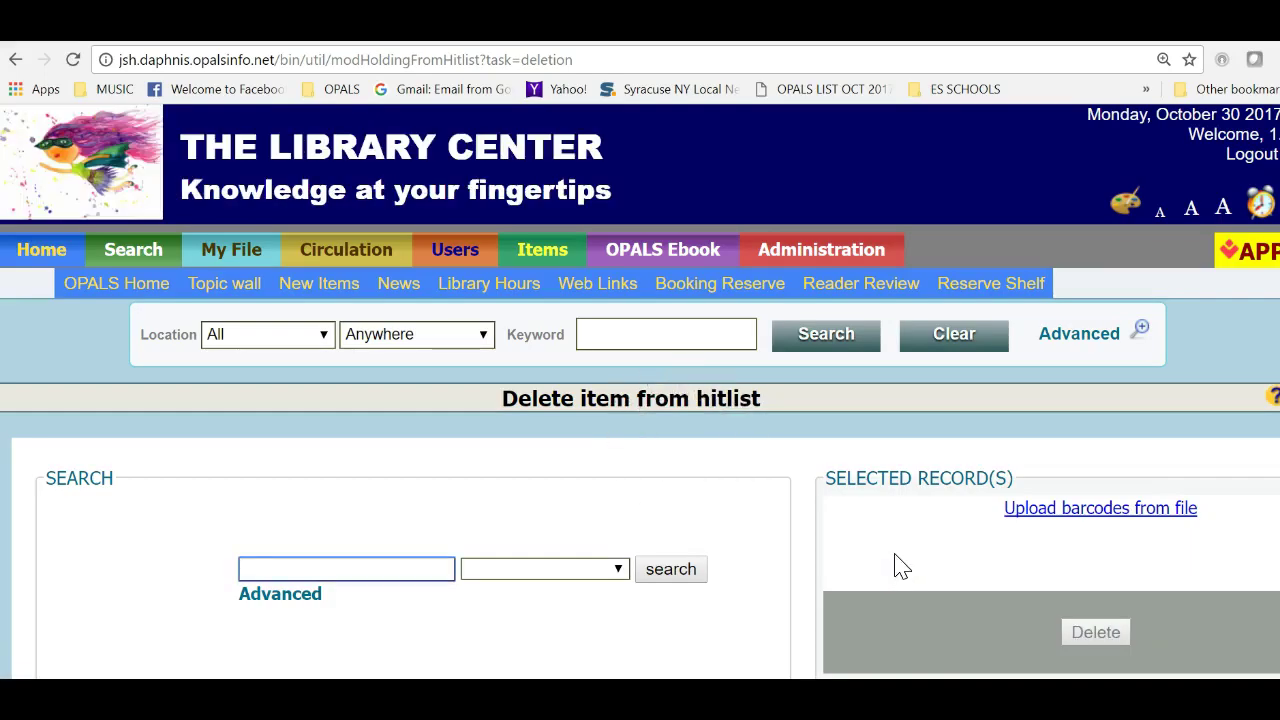
Step: Upload WEEDING DELETES OCT 2017 from A DELETES FILE, adding 60 barcodes with 5 invalid
click(820, 600)
scroll(820, 600, down, 2)
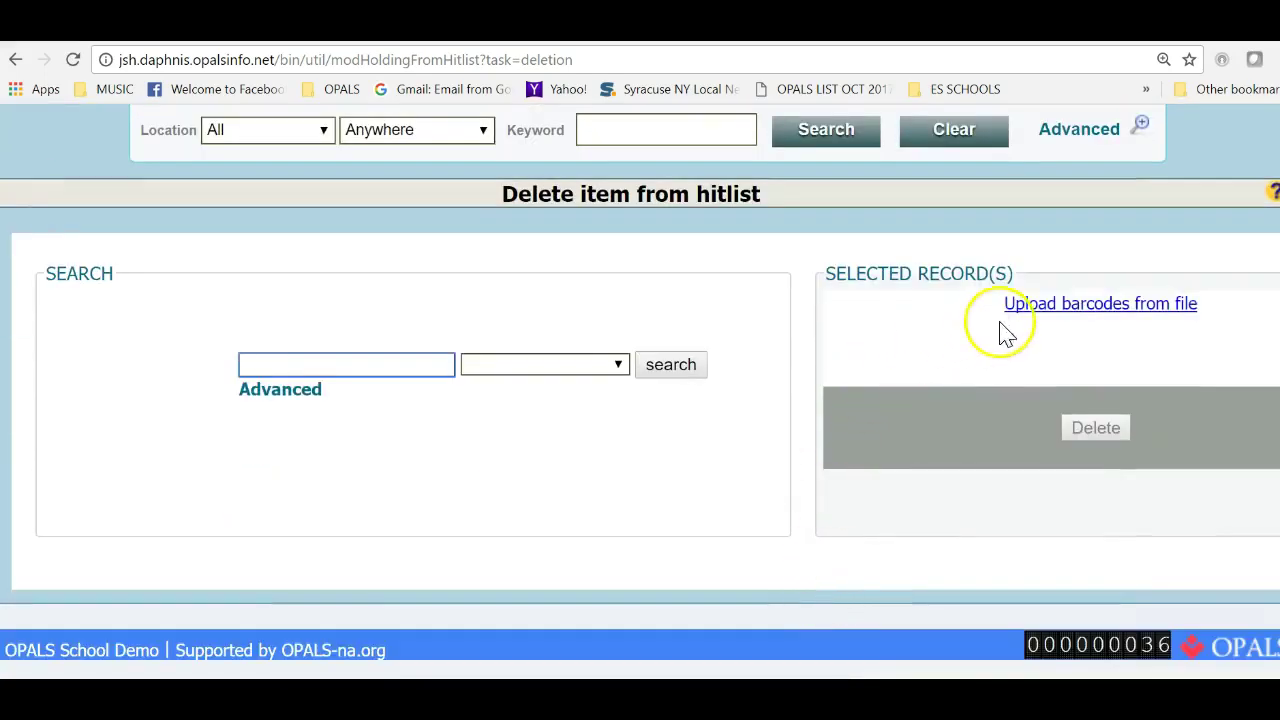
click(1025, 308)
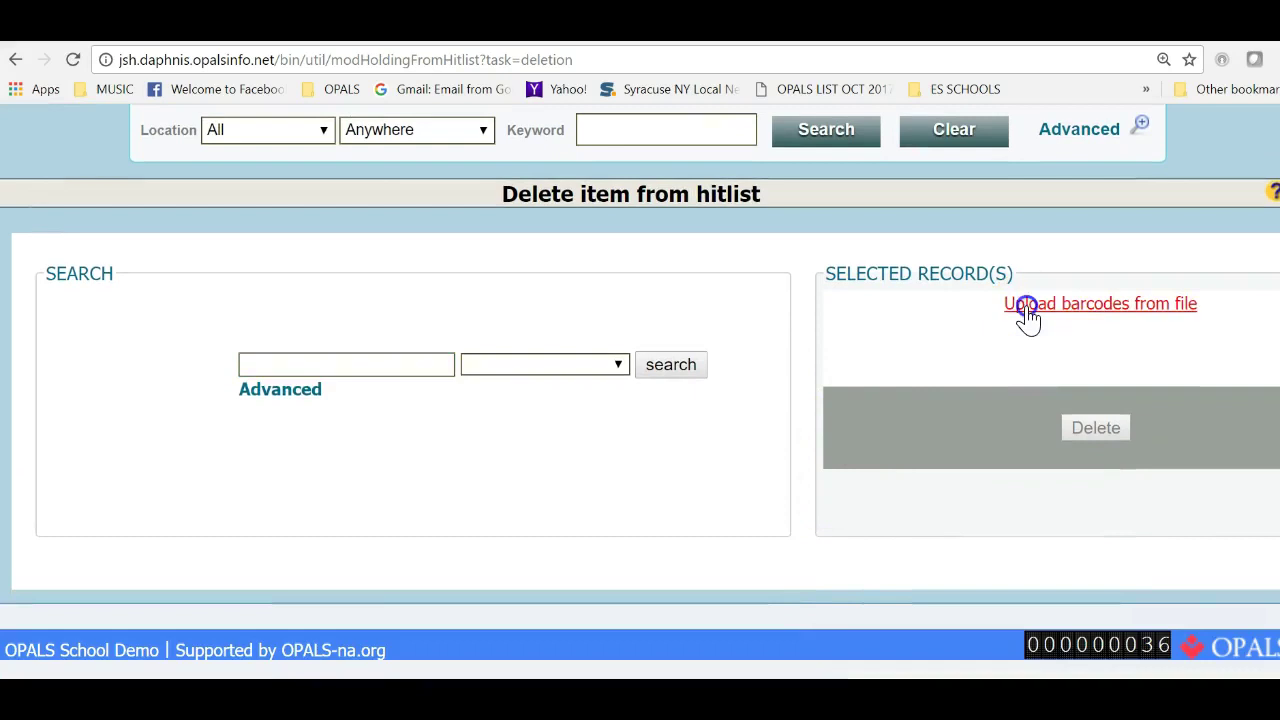
click(425, 492)
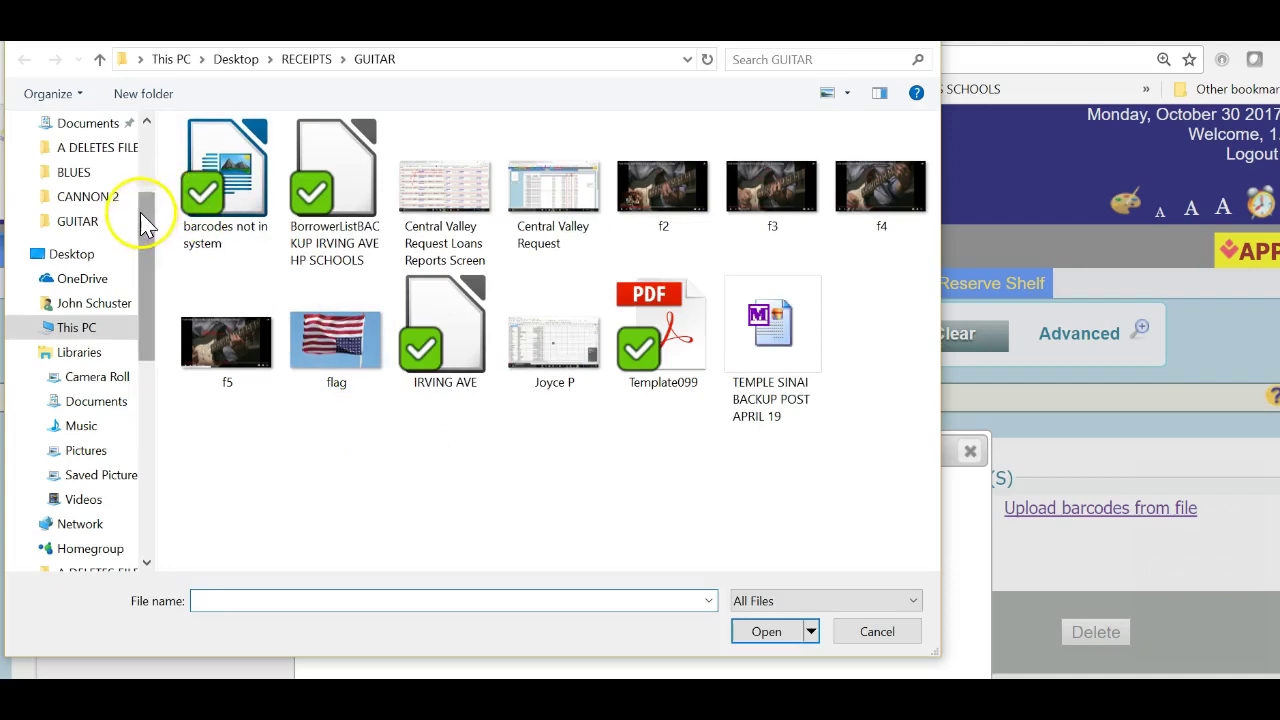
click(116, 150)
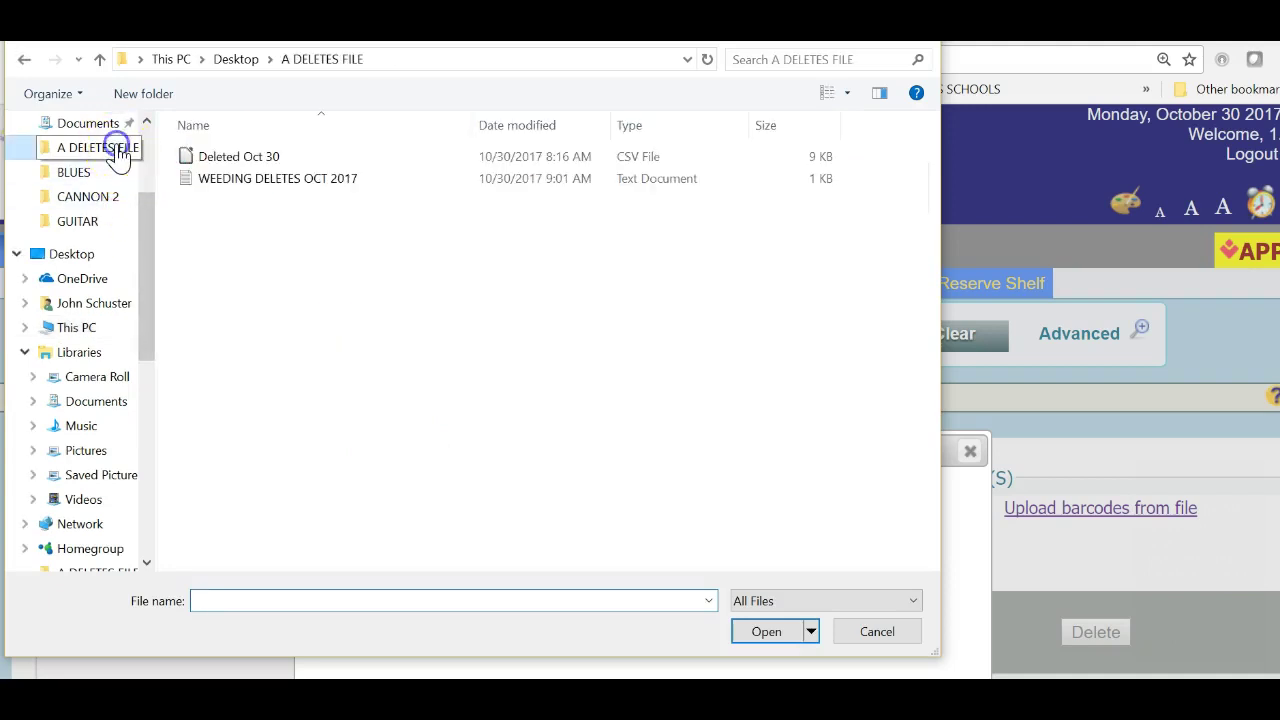
double_click(249, 178)
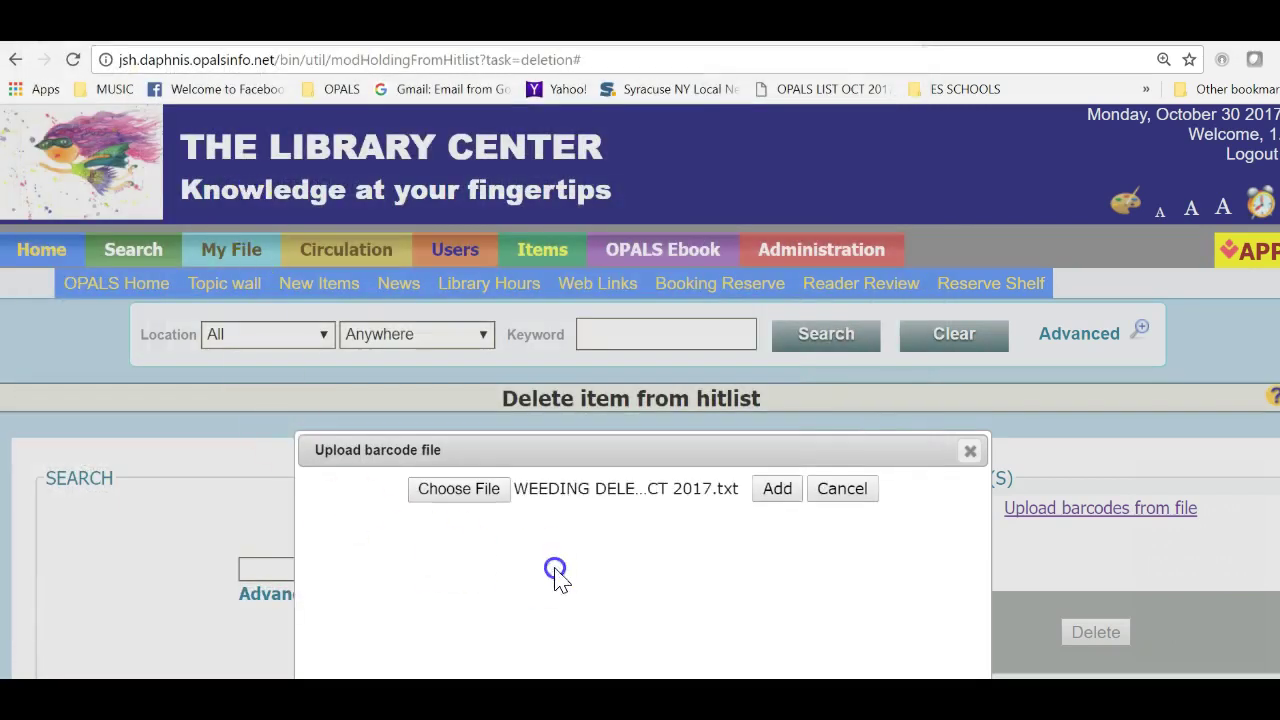
click(777, 489)
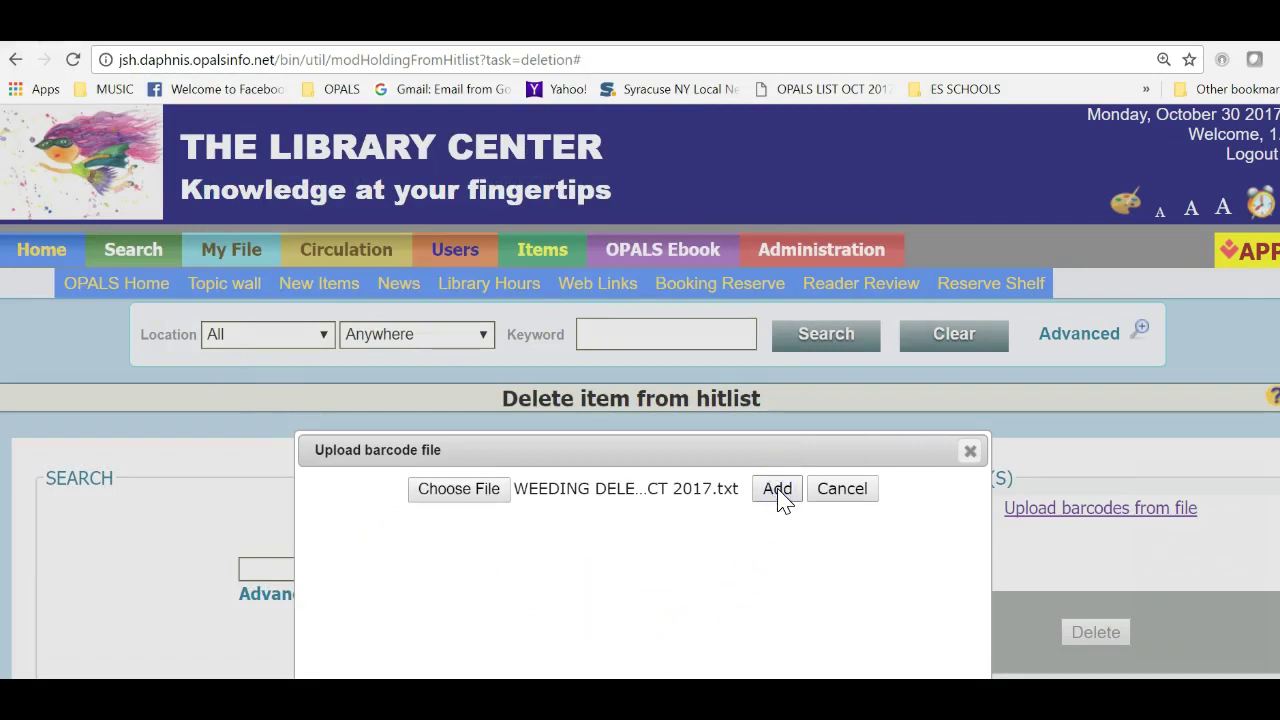
scroll(778, 505, down, 2)
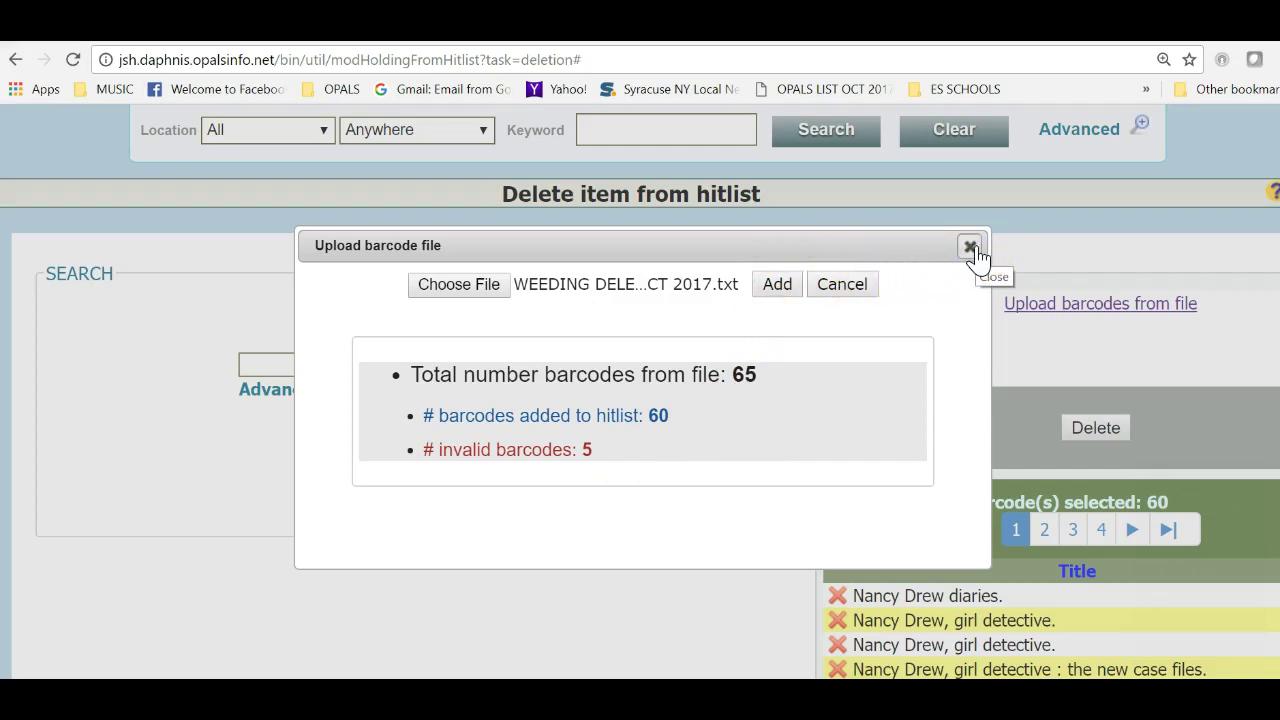
click(970, 247)
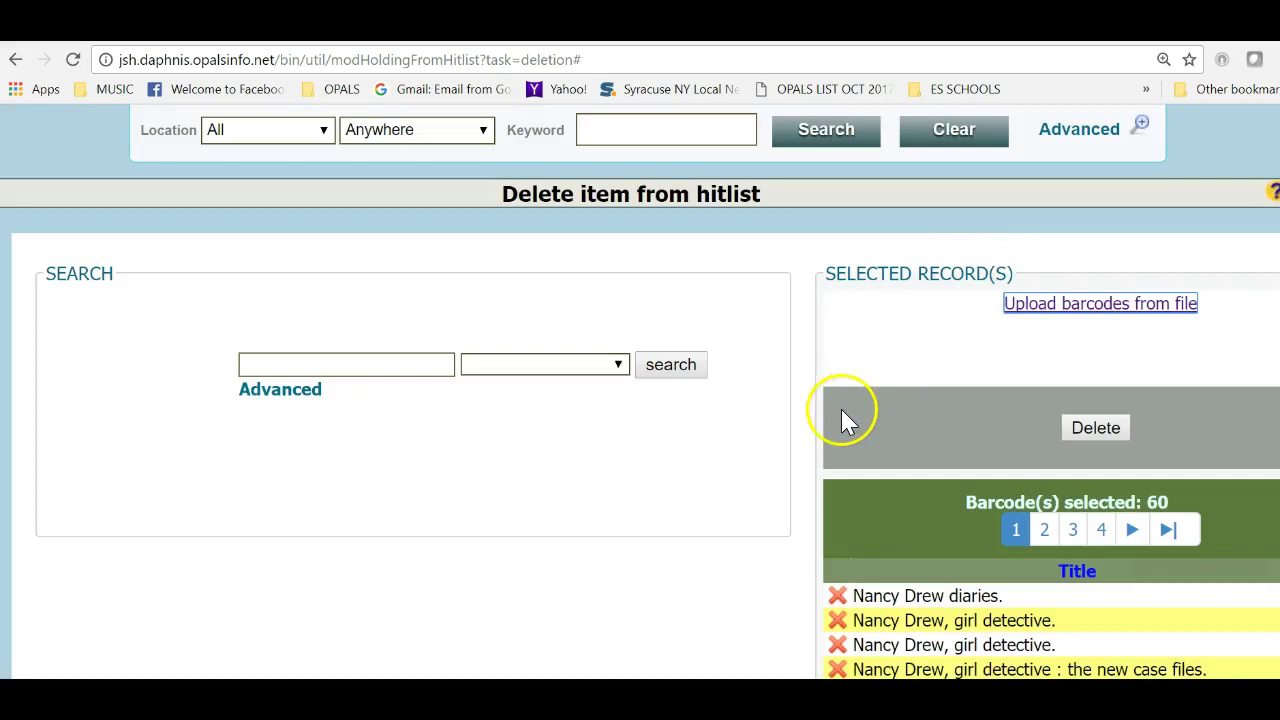
Step: Delete the 60 hitlist items and dismiss the 'deleted successfully' message
scroll(836, 418, down, 2)
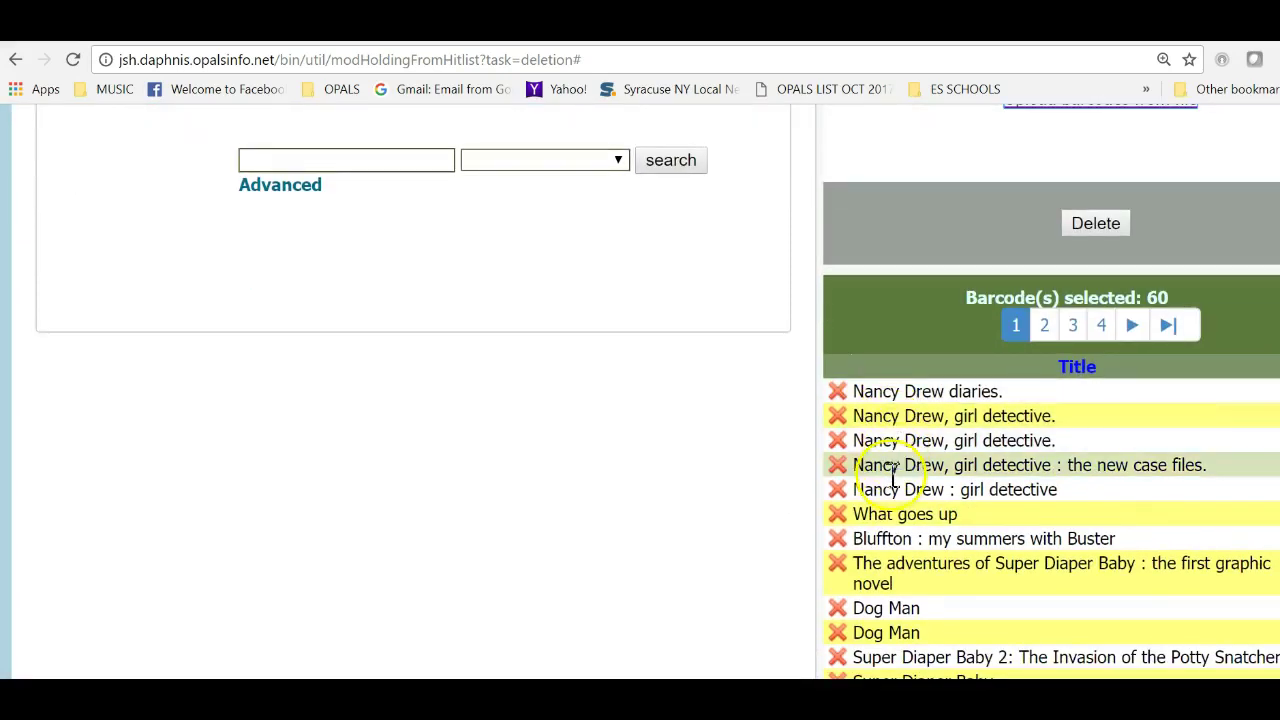
scroll(880, 274, up, 1)
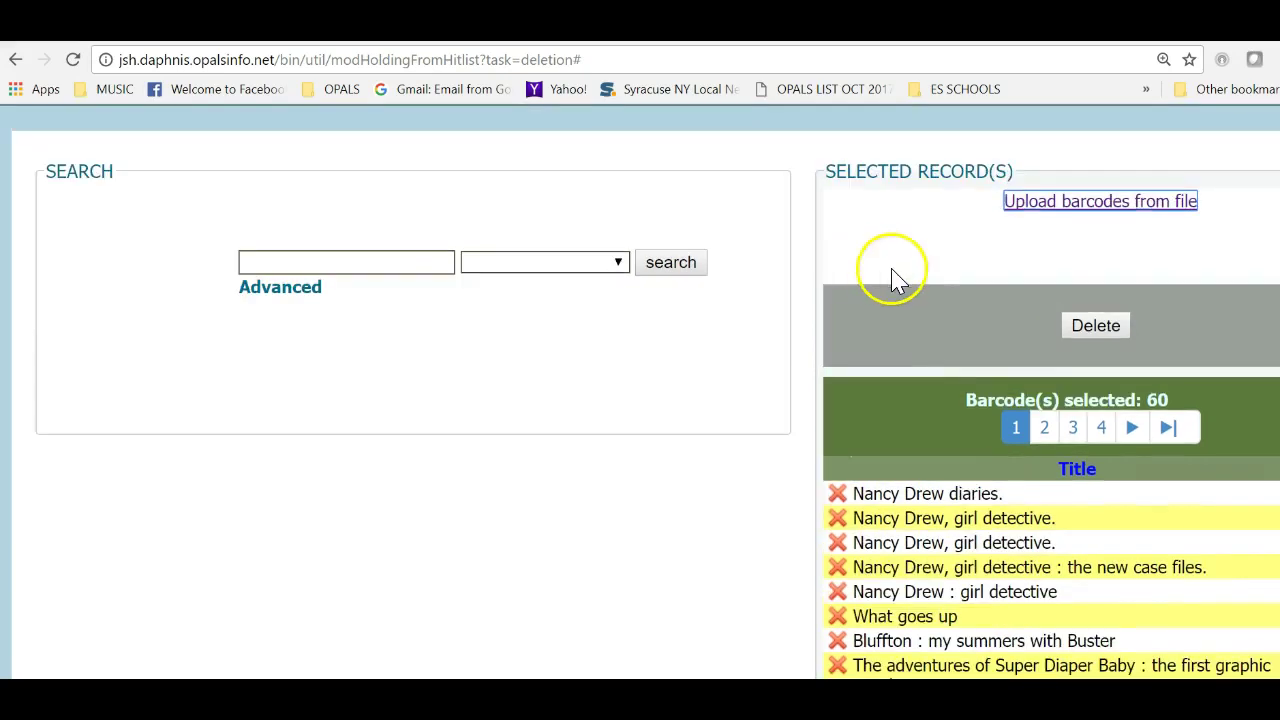
click(1095, 335)
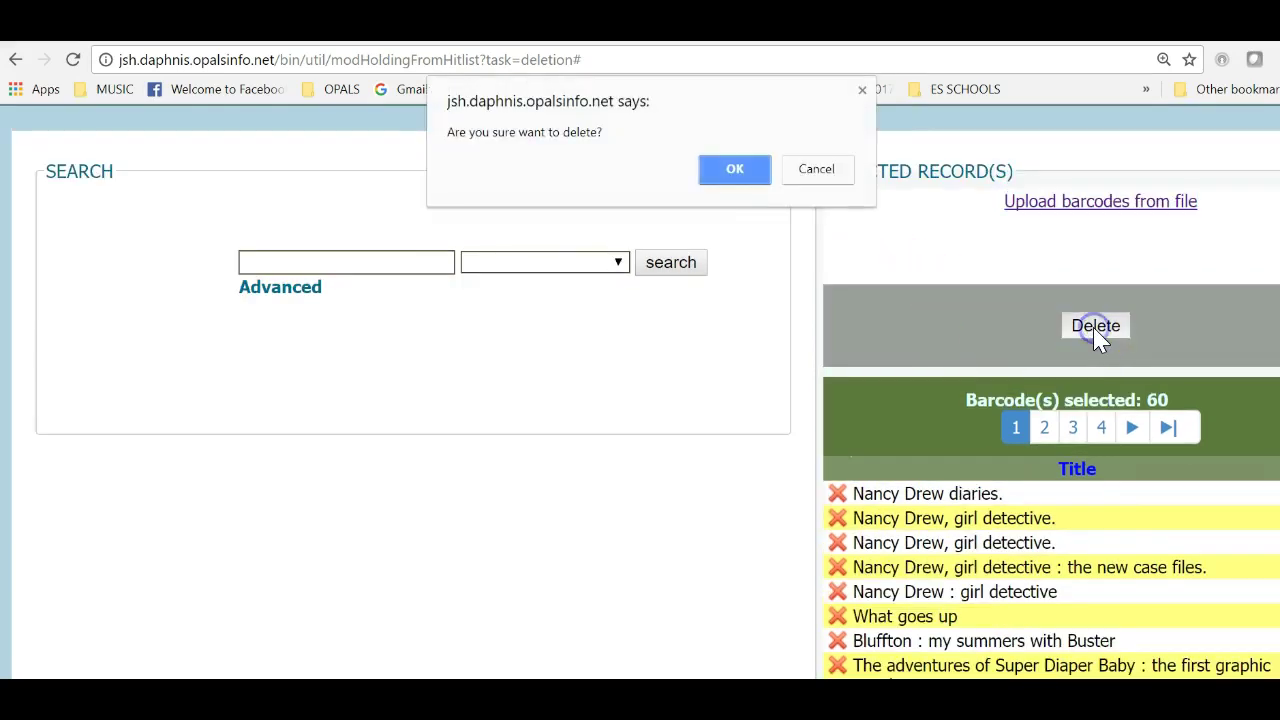
click(757, 173)
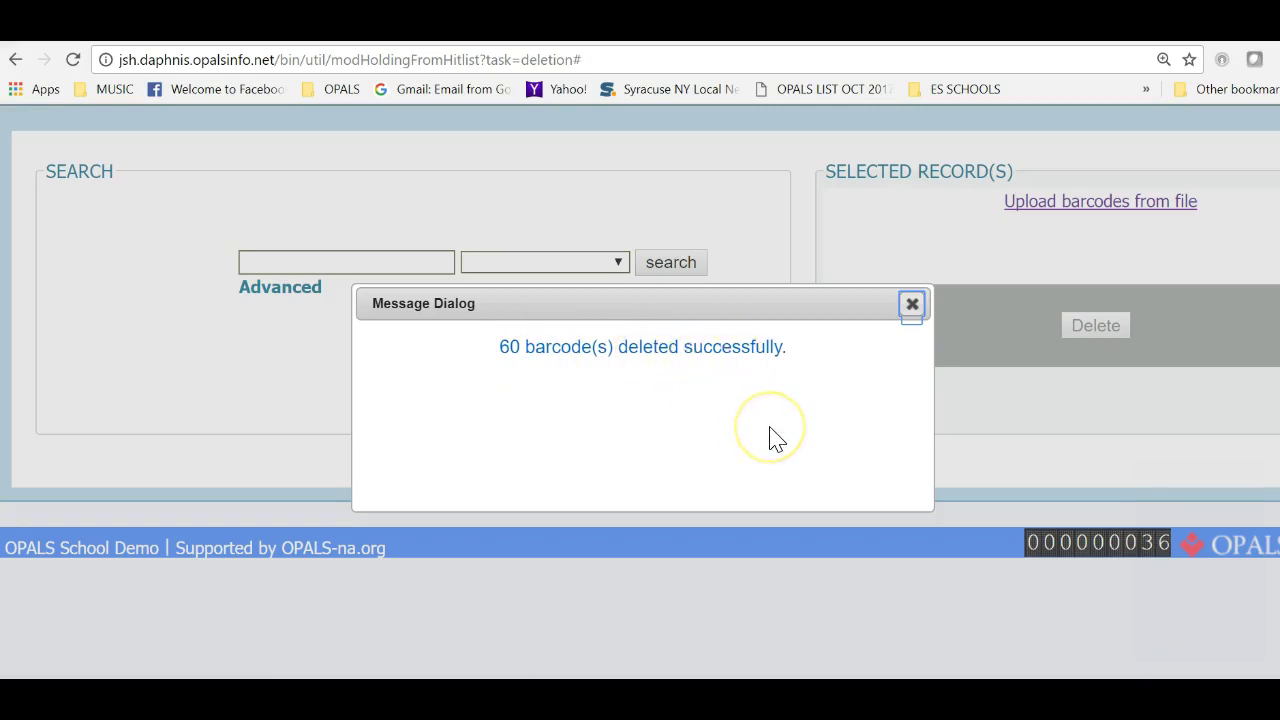
click(913, 304)
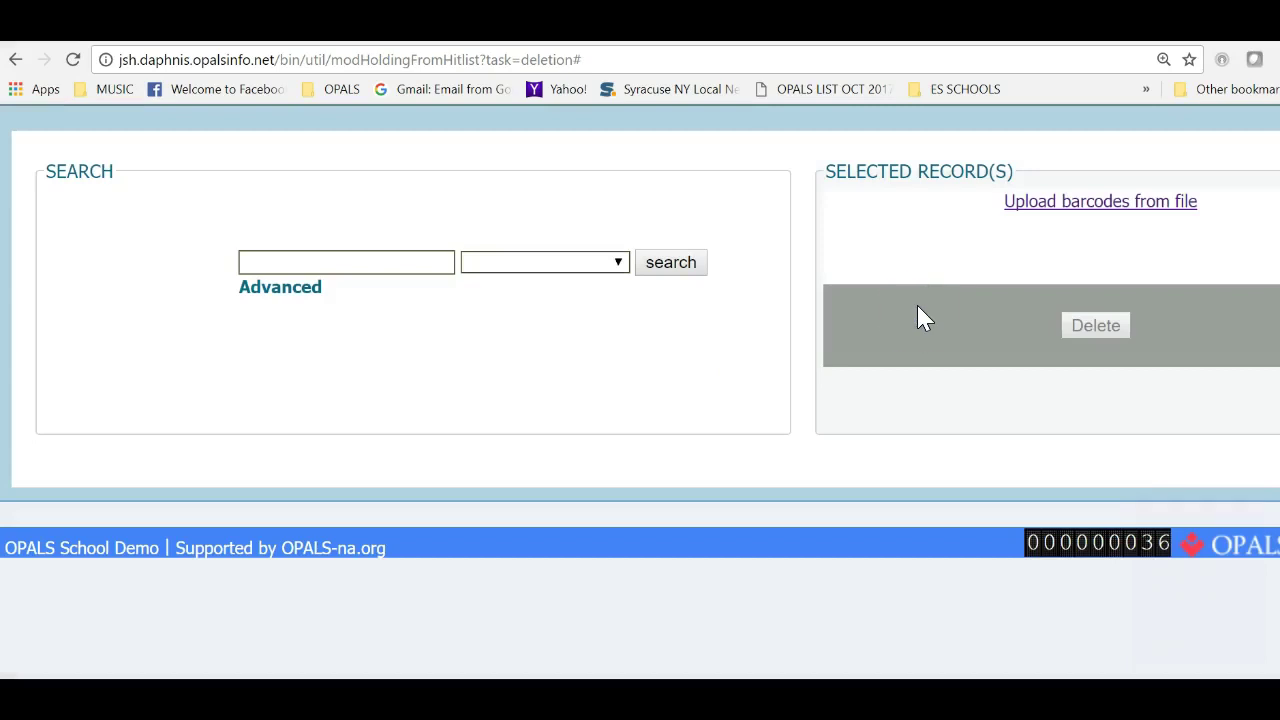
Step: Open Administration > Reports/Tools to show the report lists
scroll(916, 337, up, 3)
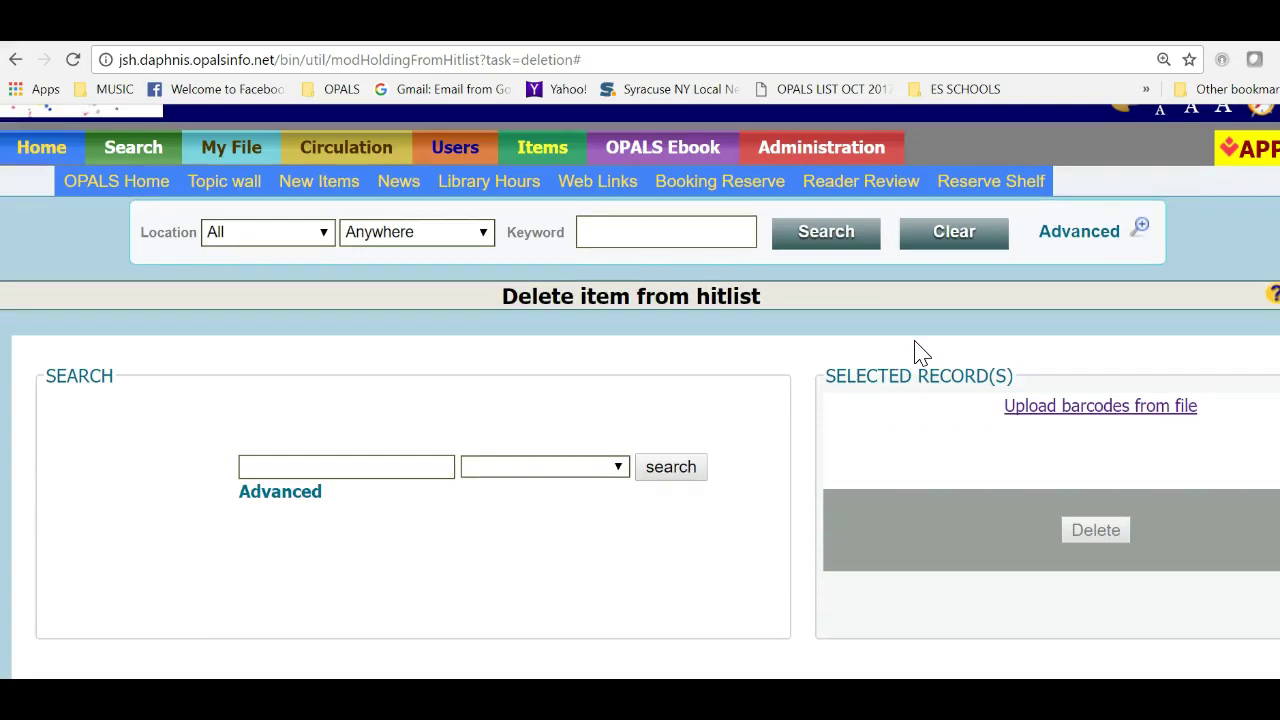
mouse_move(851, 148)
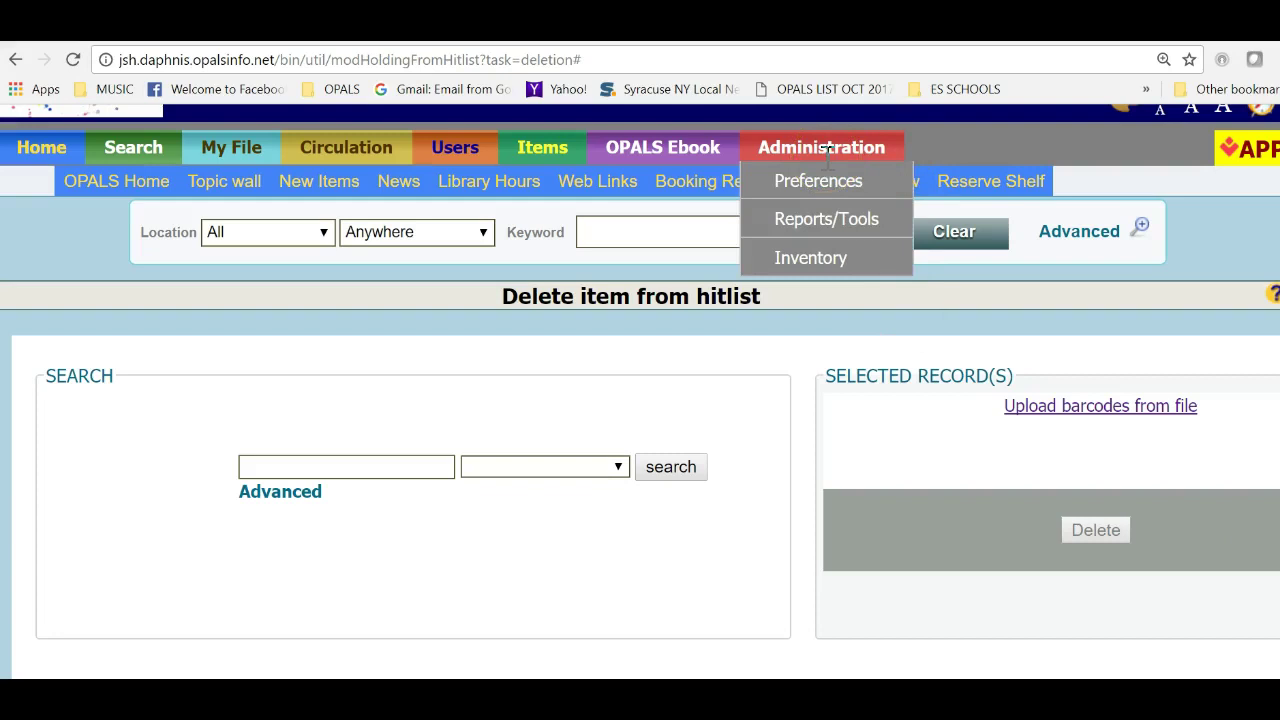
click(836, 224)
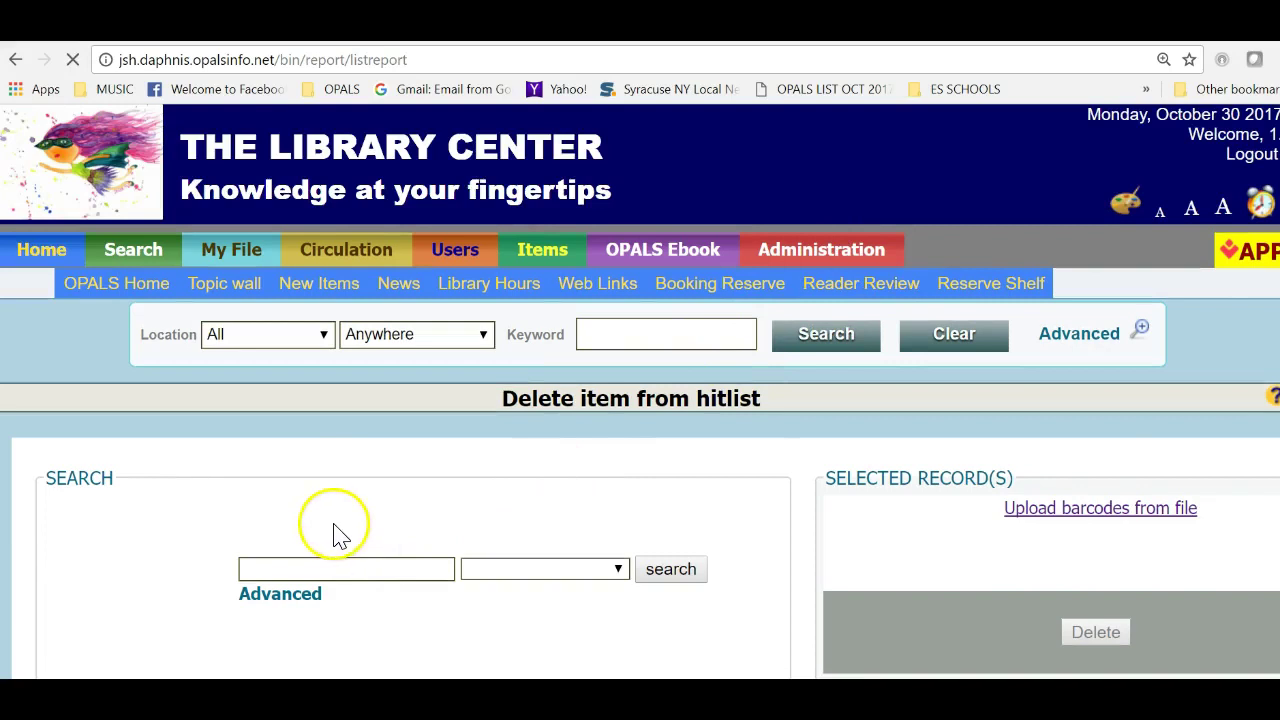
scroll(250, 528, down, 2)
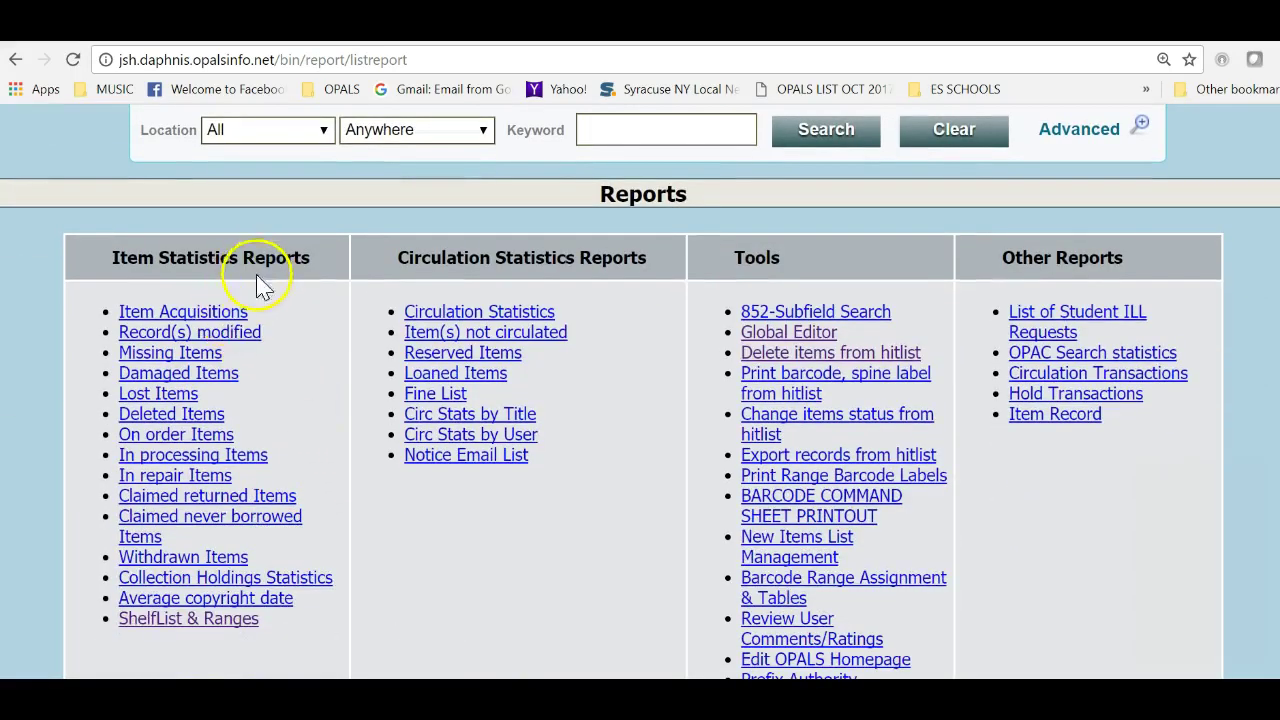
Step: Set the Deleted Items report to historical statistics, dated 2017-10-30 to 2017-10-30
click(209, 420)
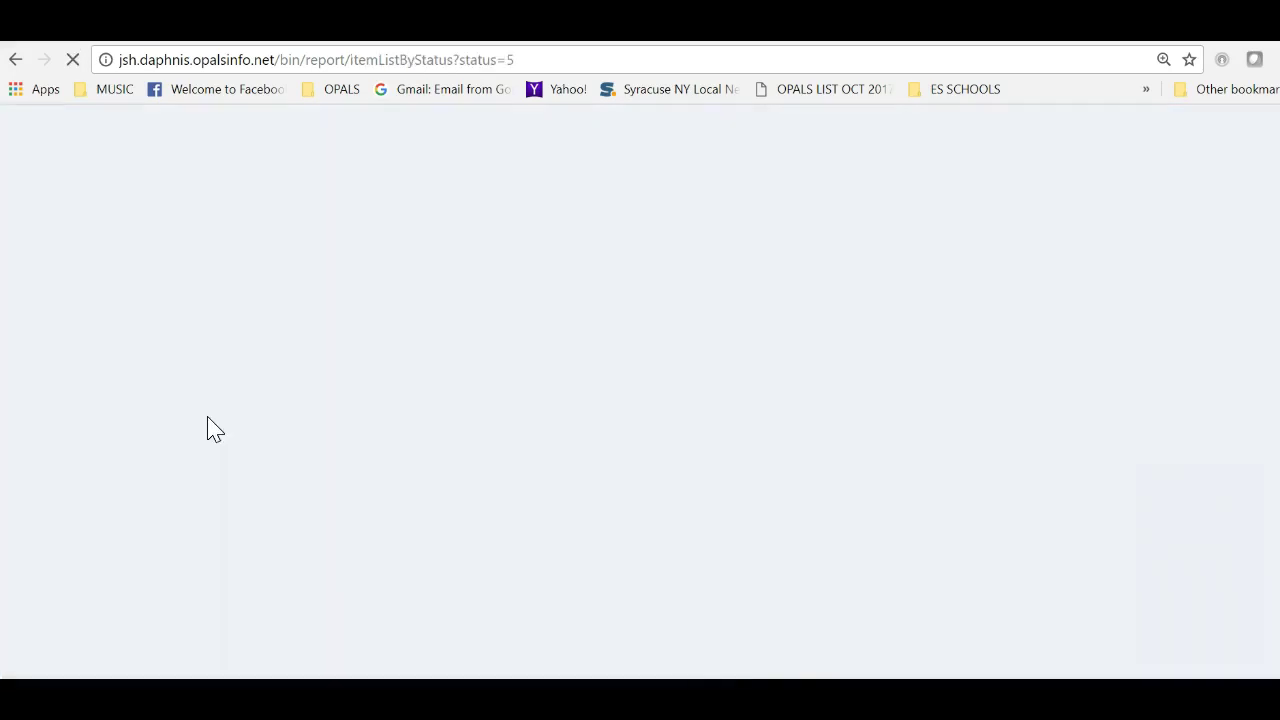
click(104, 498)
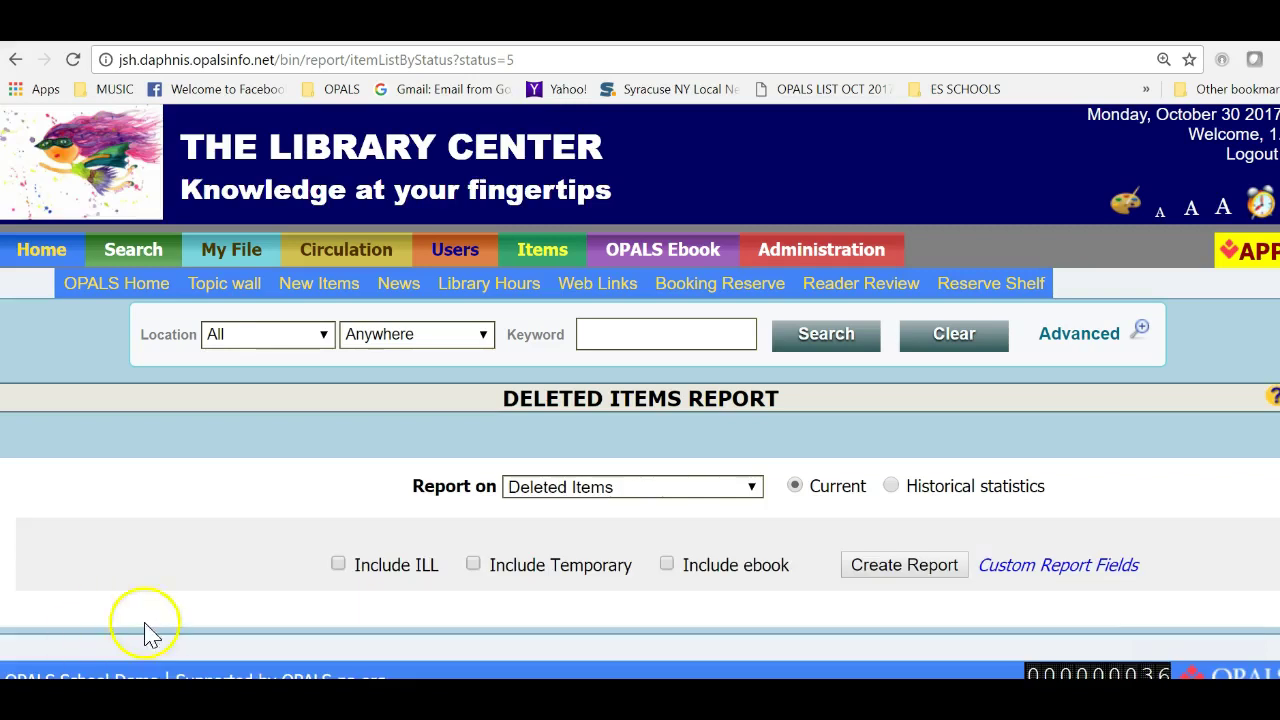
scroll(145, 630, down, 2)
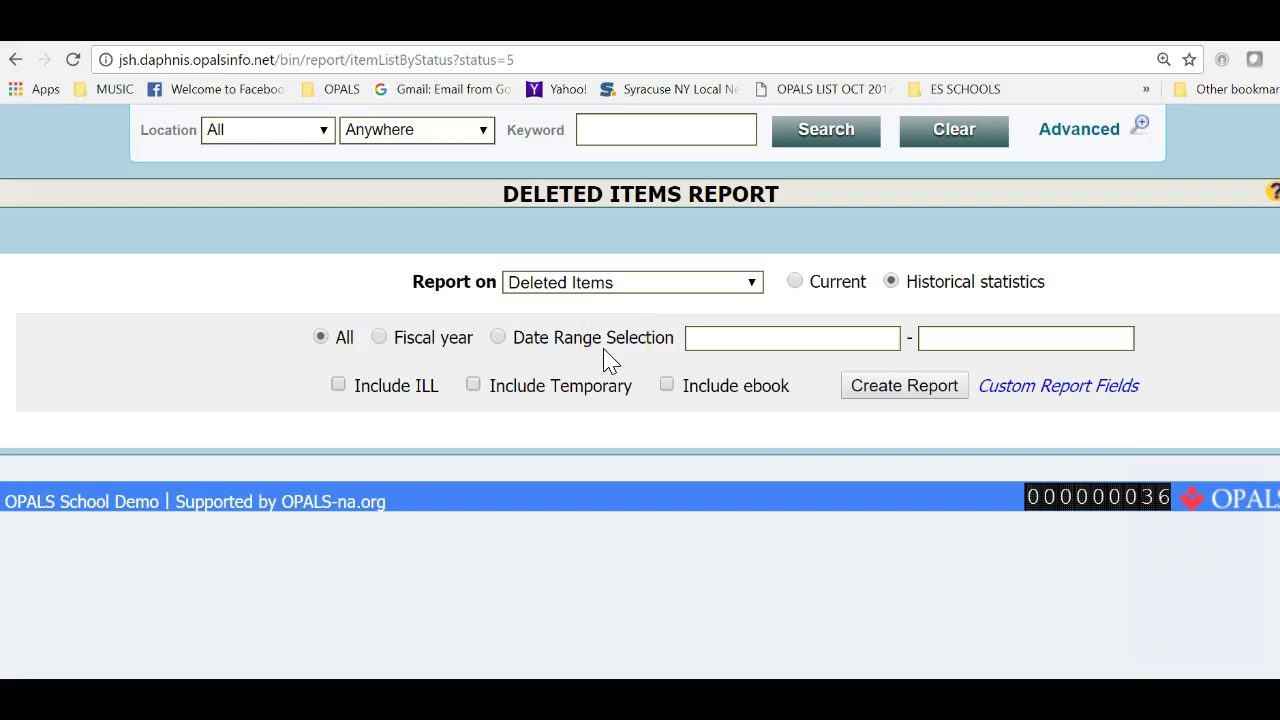
key(Tab)
click(609, 355)
click(890, 300)
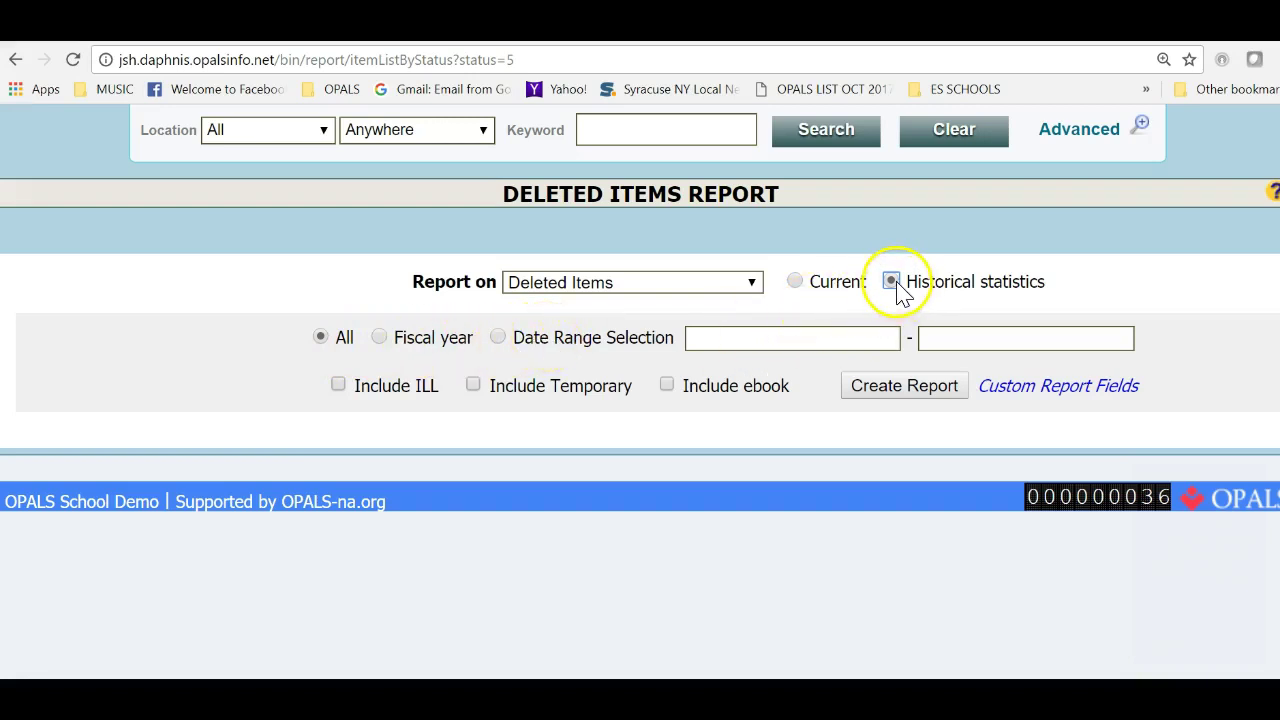
click(499, 338)
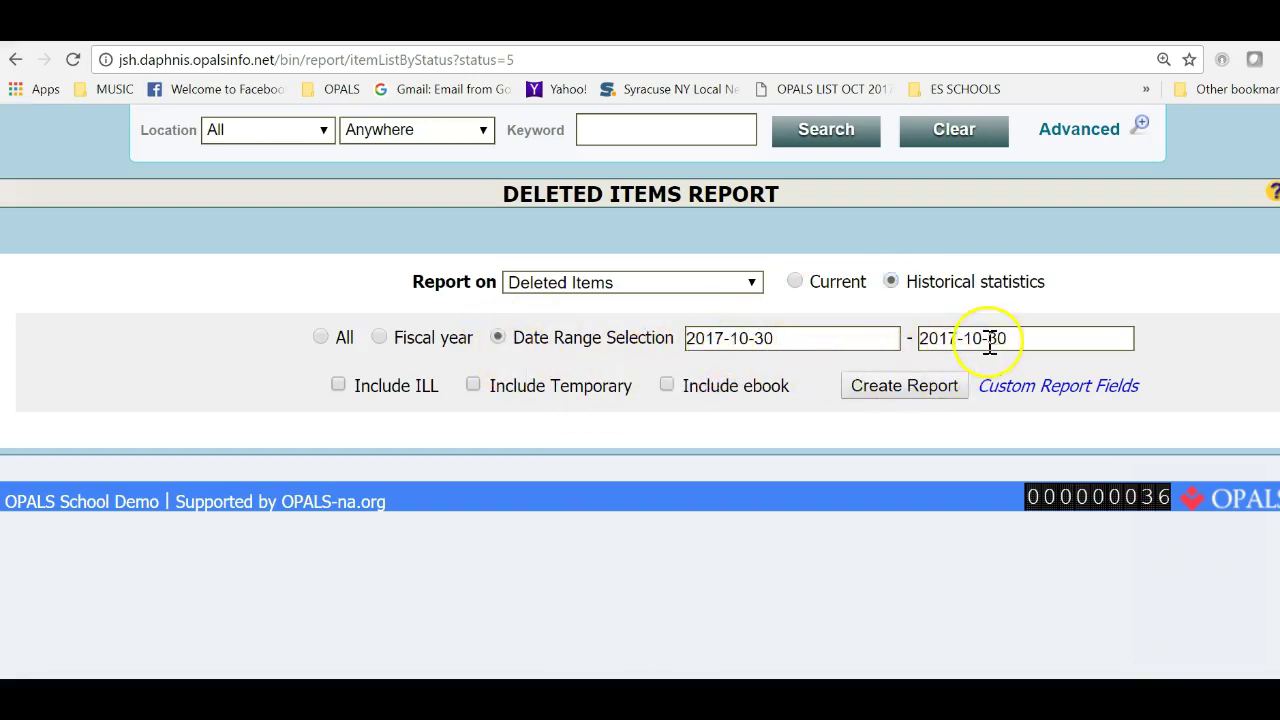
Step: Create the Deleted Items report and scroll through its 60-item results table
click(910, 390)
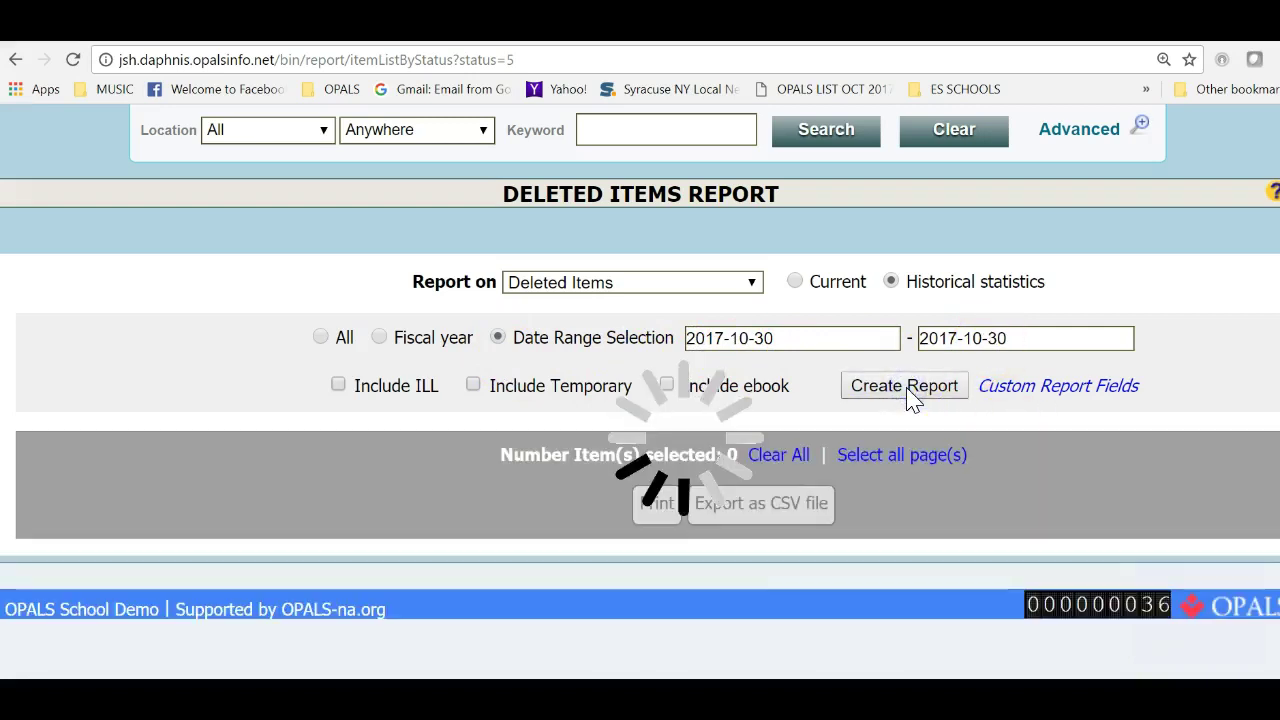
scroll(912, 396, down, 2)
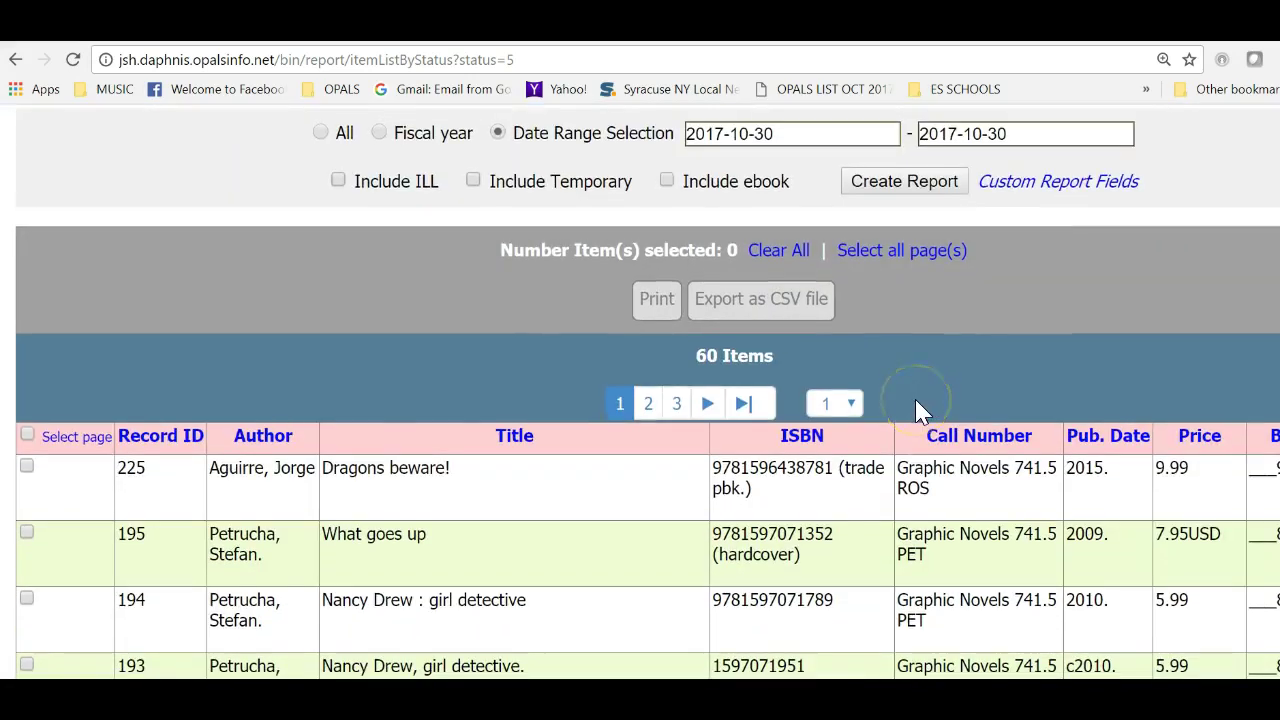
click(750, 371)
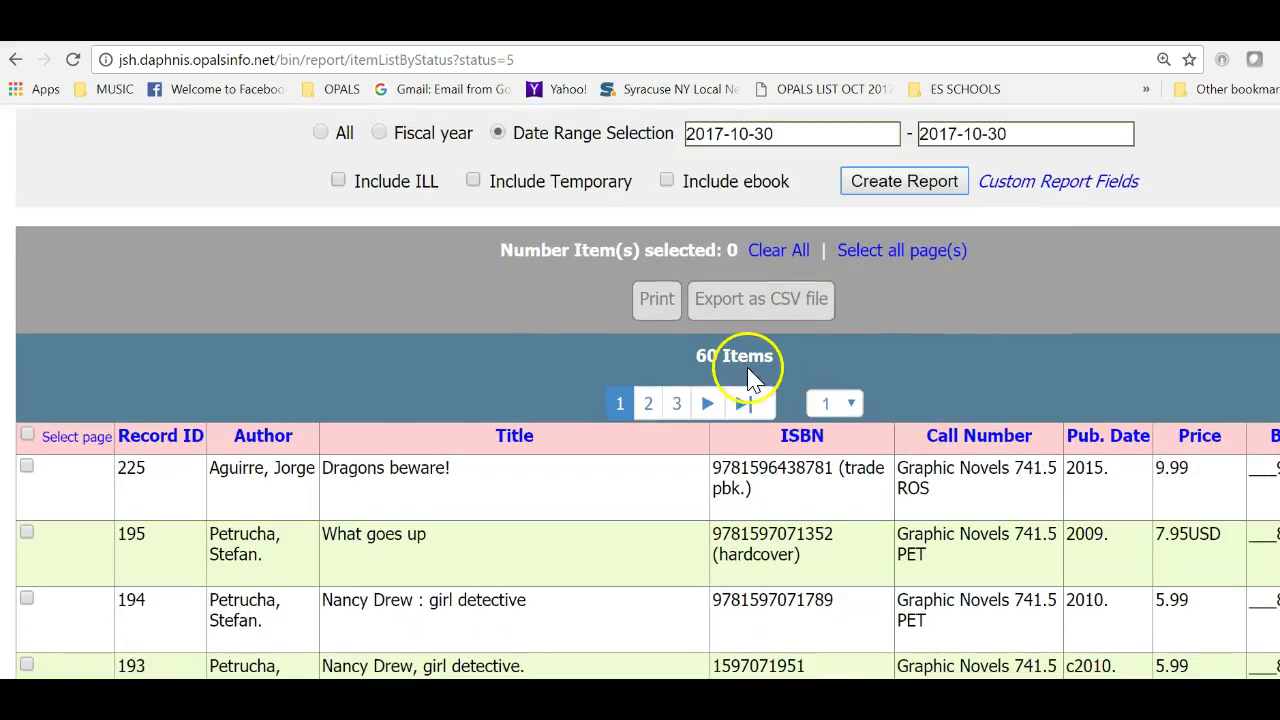
click(763, 368)
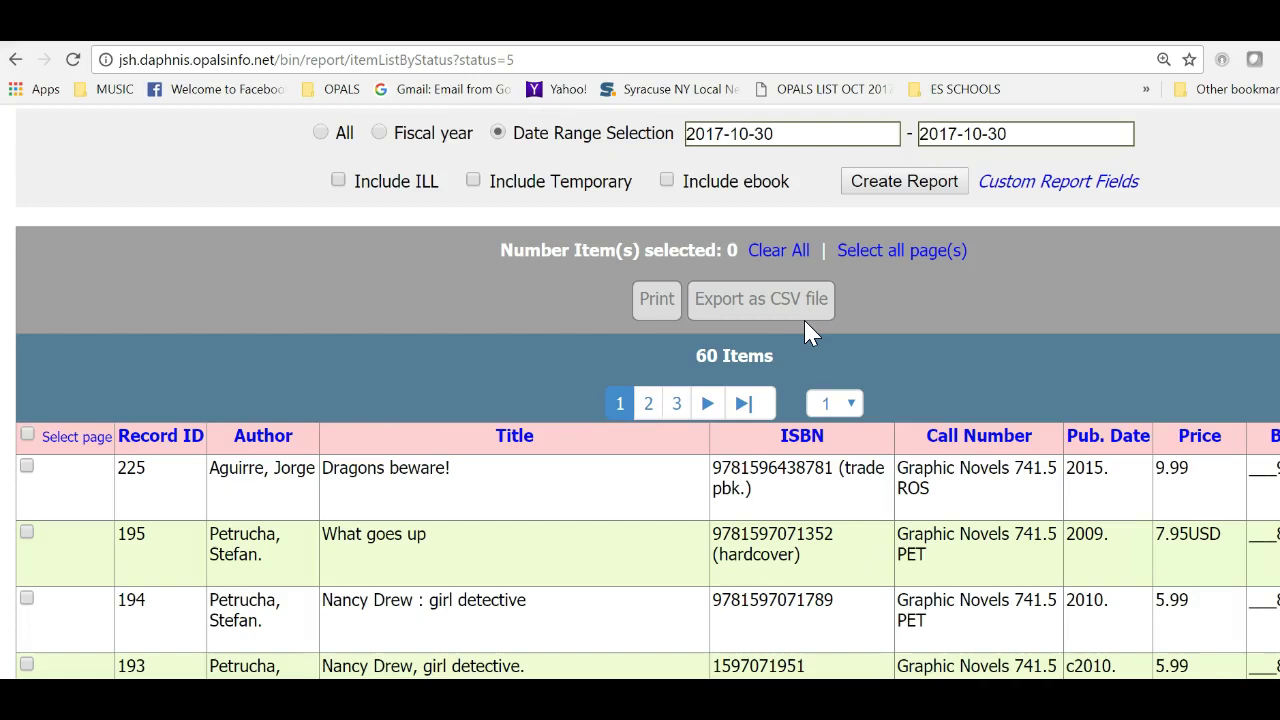
Step: Mark all 60 Deleted Items Report entries on every page and export them to CSV
click(815, 333)
click(897, 258)
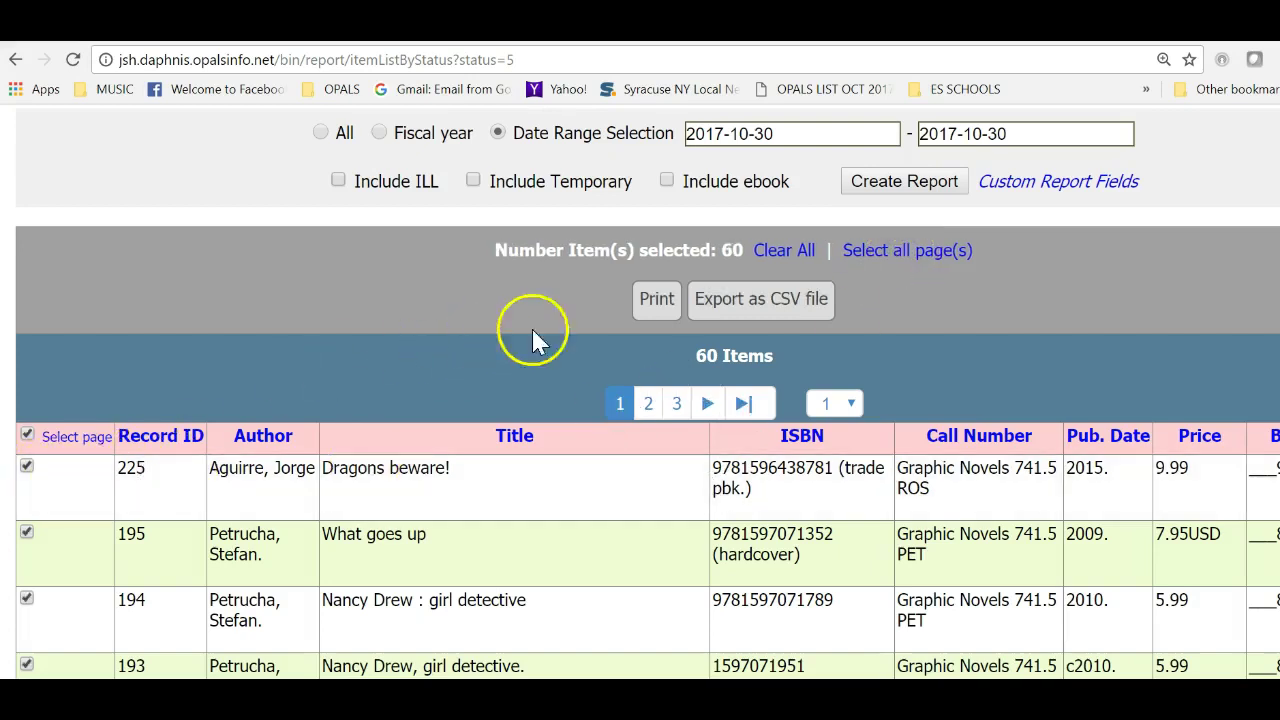
click(727, 327)
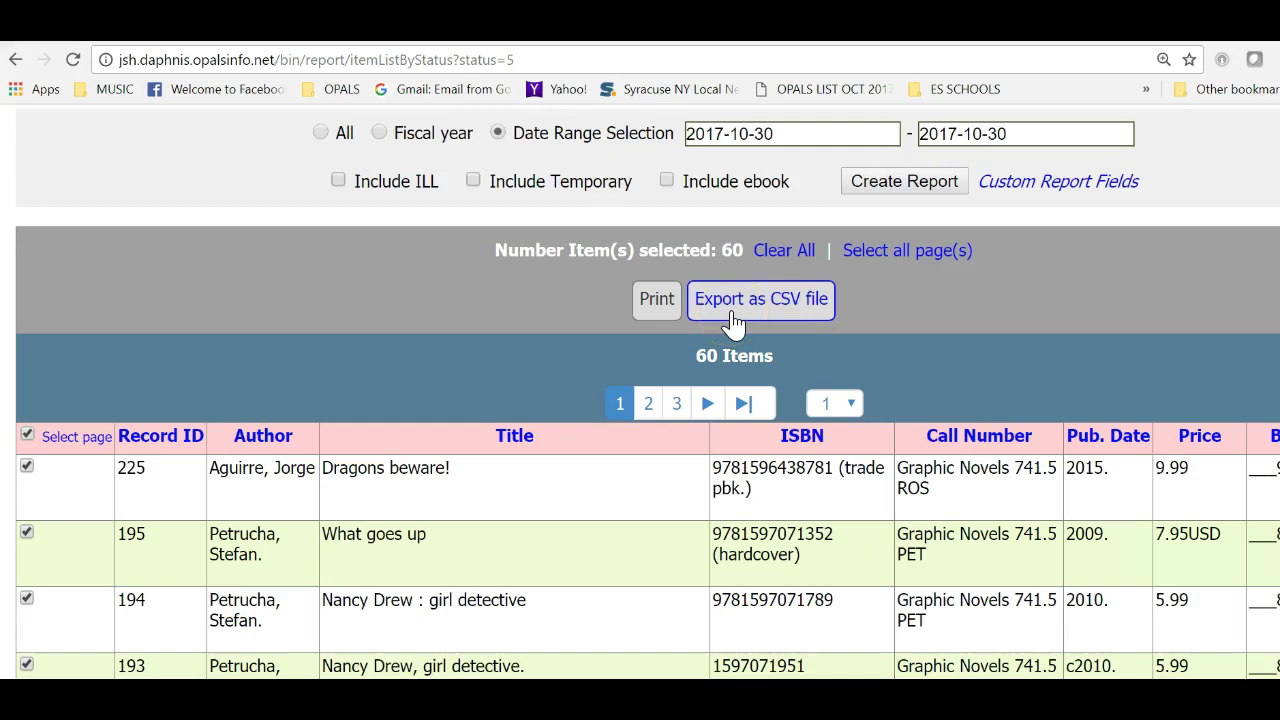
click(768, 314)
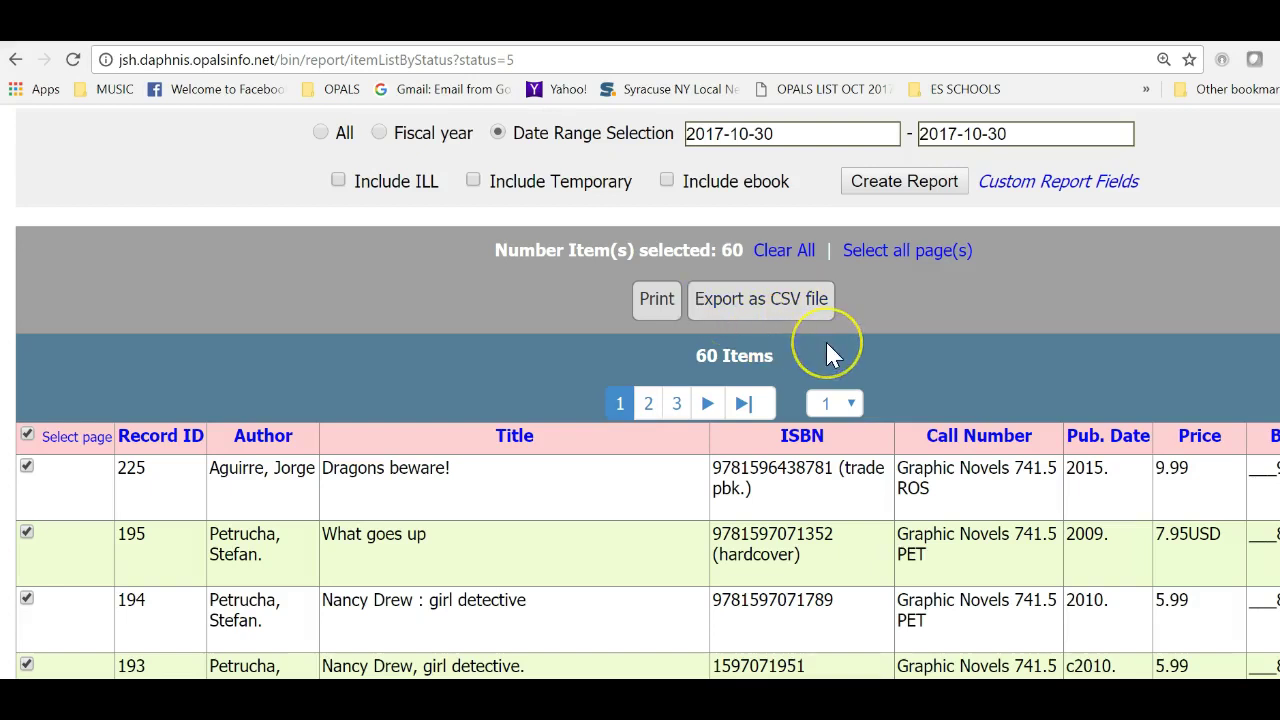